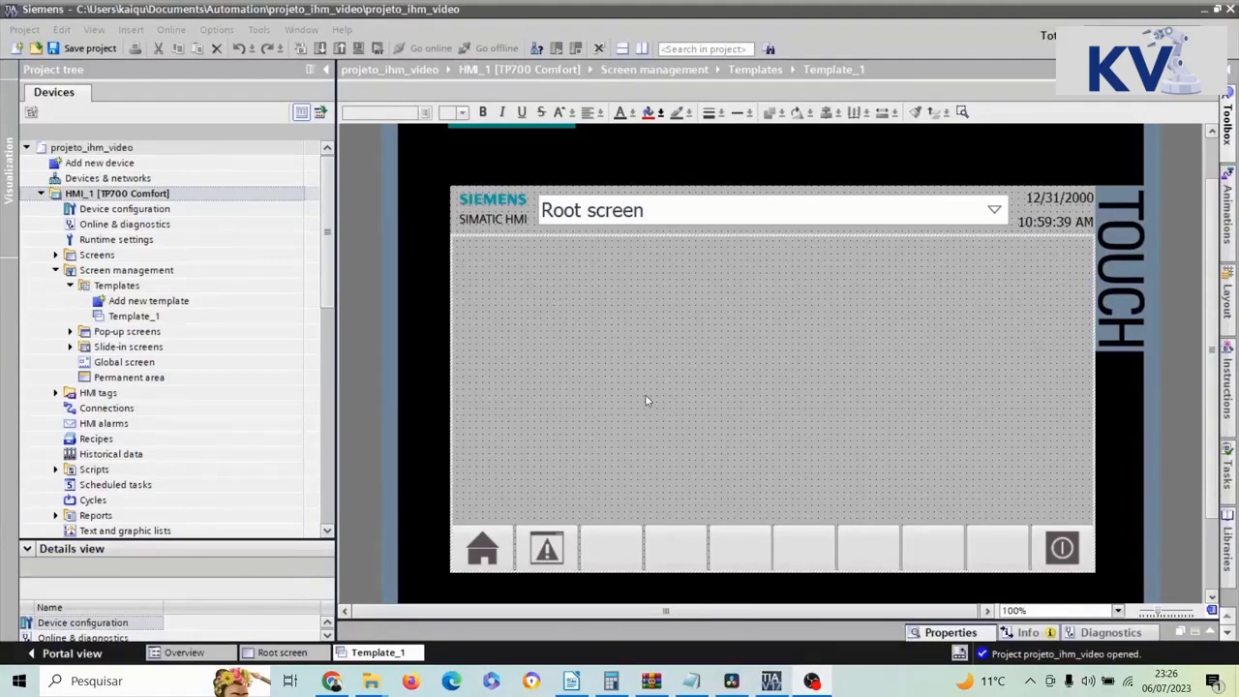
Expand HMI_1 > Screens in the project tree and open the Root screen in the editor
double_click(112, 194)
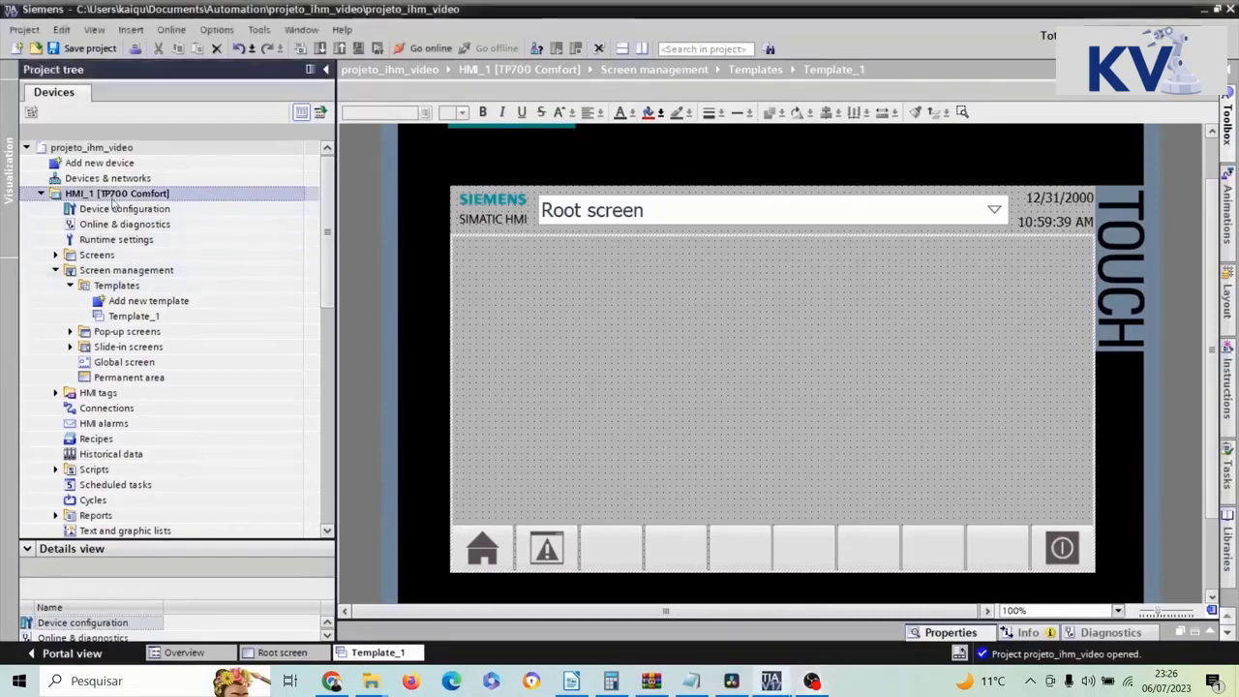
double_click(56, 200)
click(56, 255)
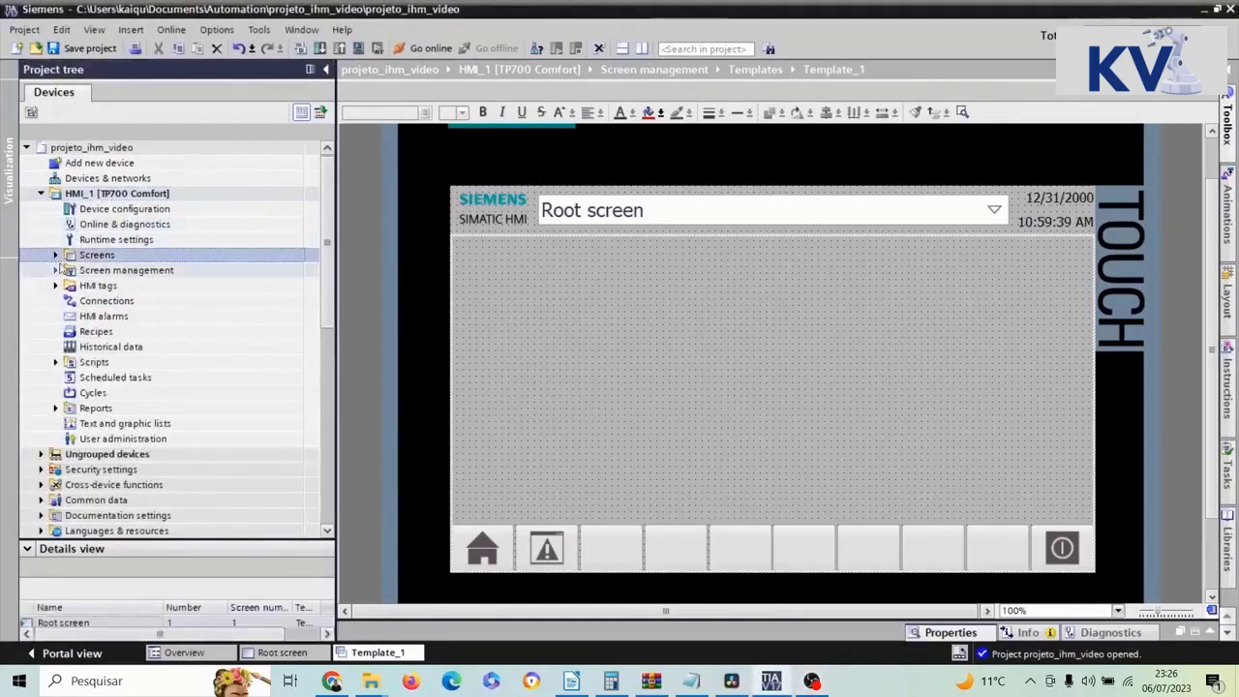
double_click(119, 286)
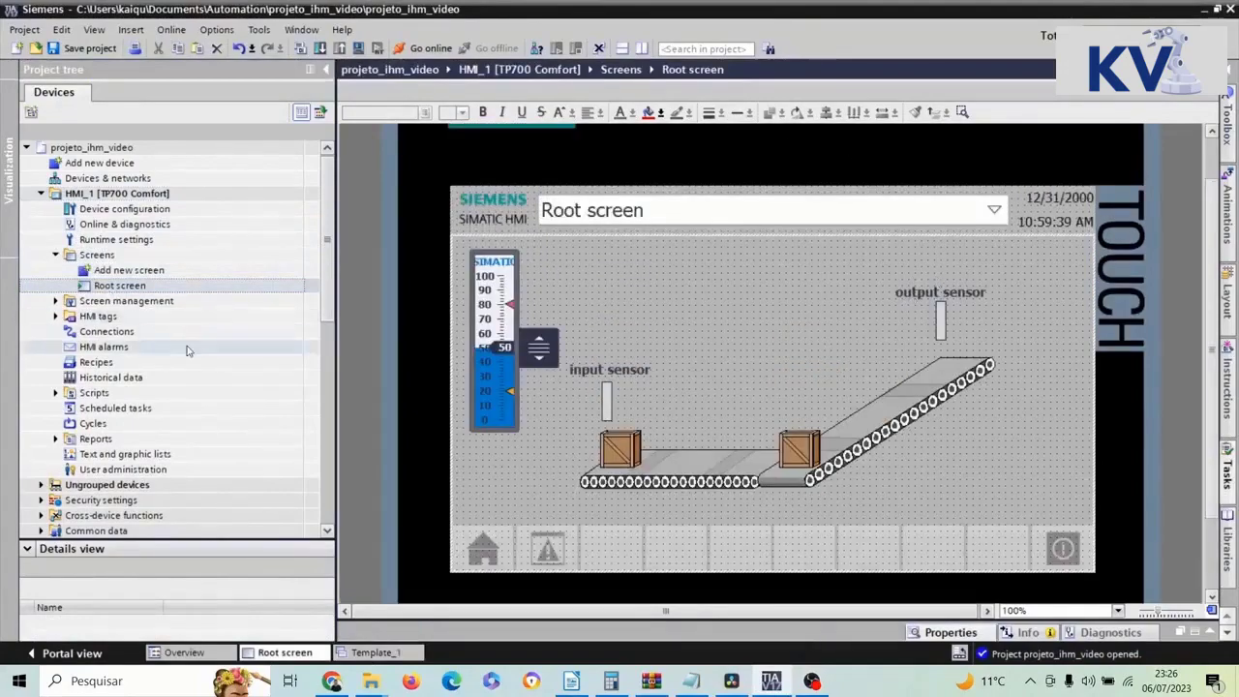
Add a new screen and rename Screen_1 to 'Trends'
double_click(126, 271)
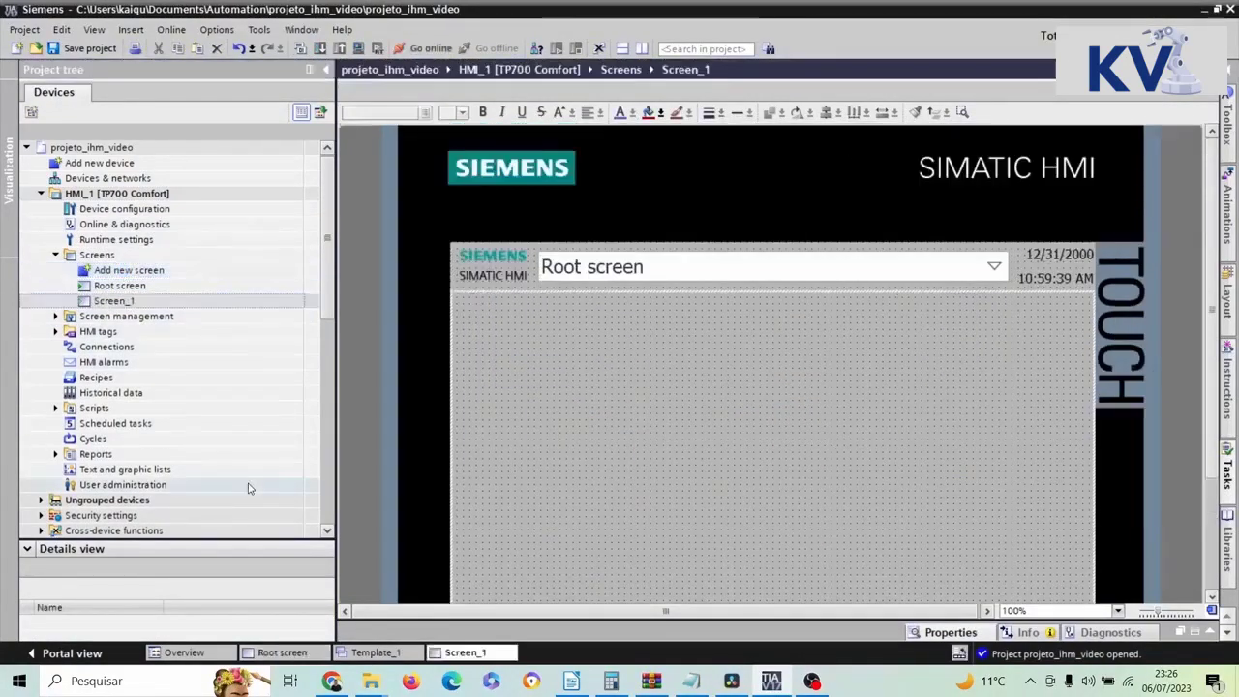
right_click(131, 301)
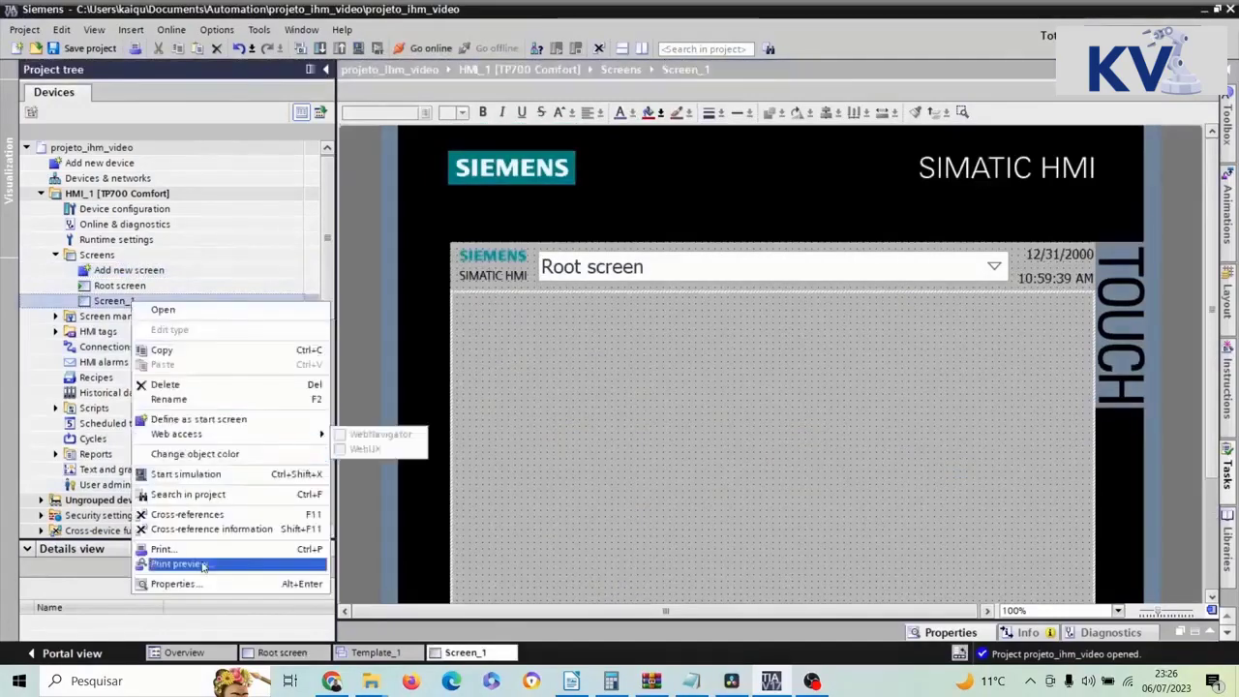
click(172, 399)
text(Trends)
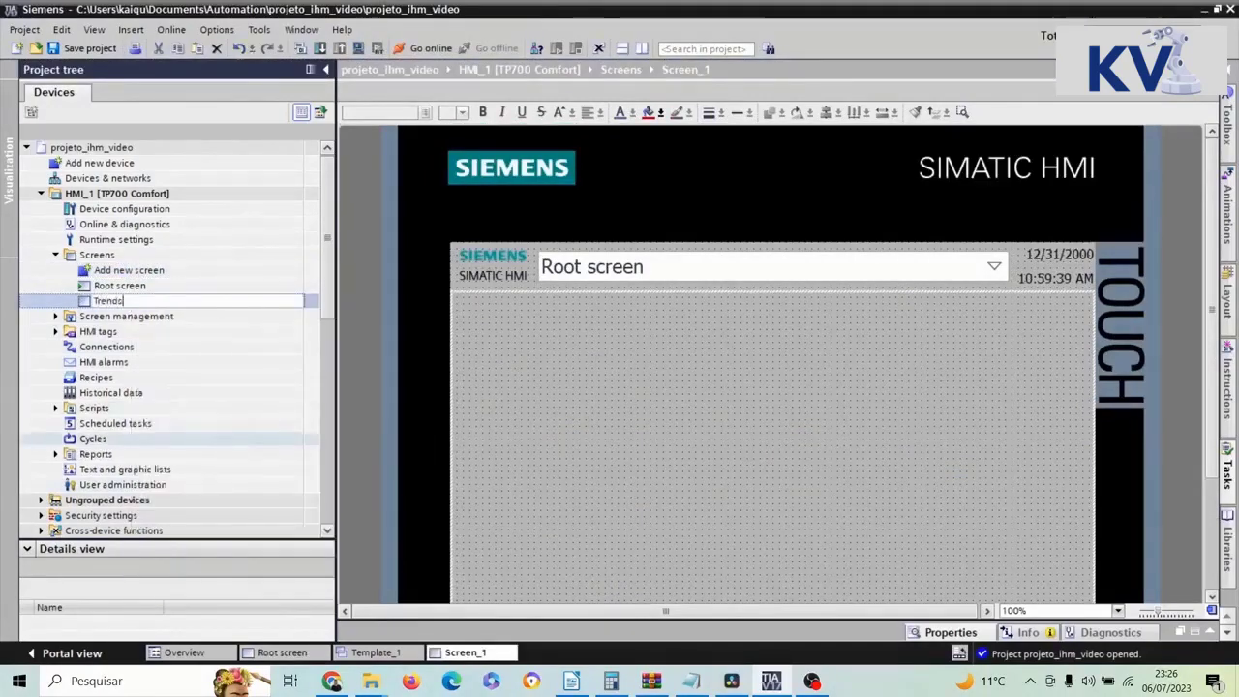
key(Return)
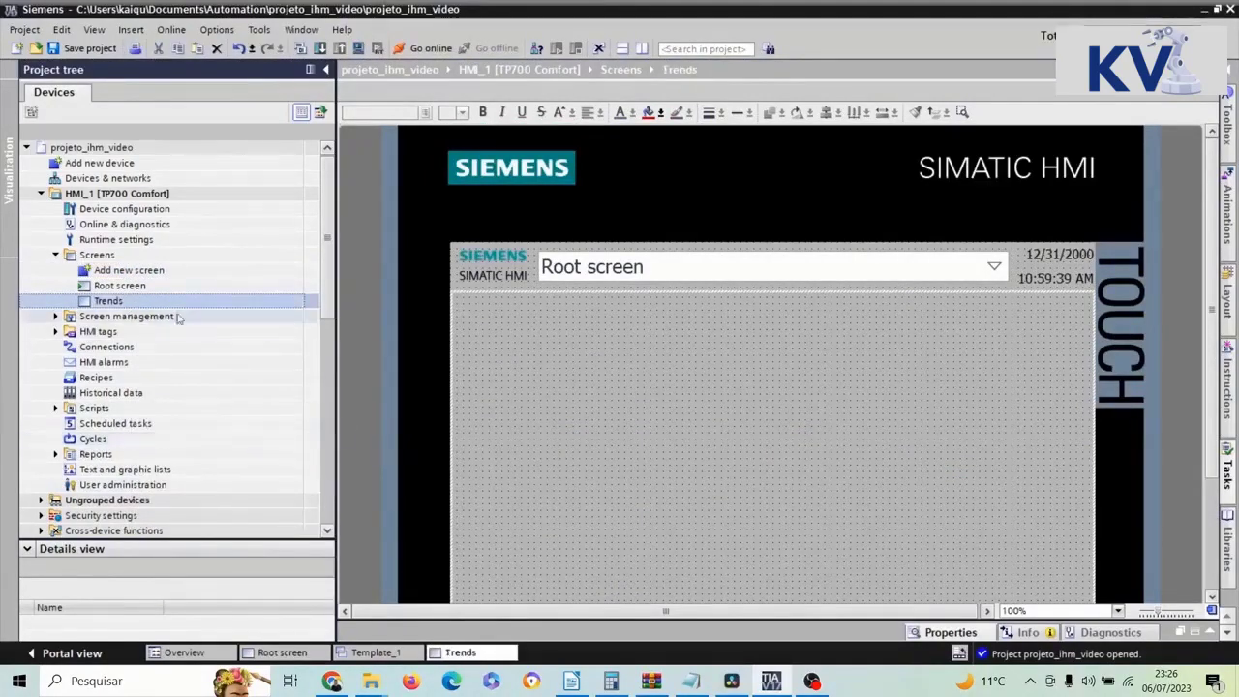
Rename the Root screen to 'HOme'
click(124, 289)
right_click(125, 294)
click(180, 389)
key(Caps_Lock)
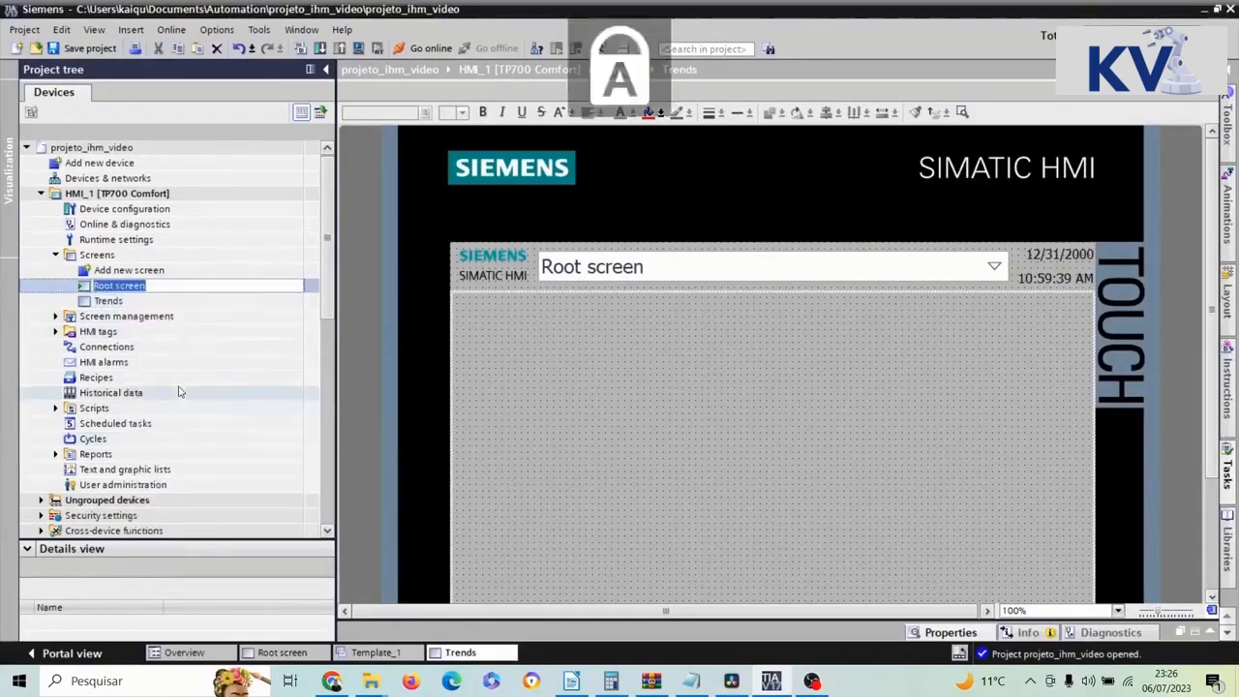
text(HO)
key(Caps_Lock)
text(me)
key(Return)
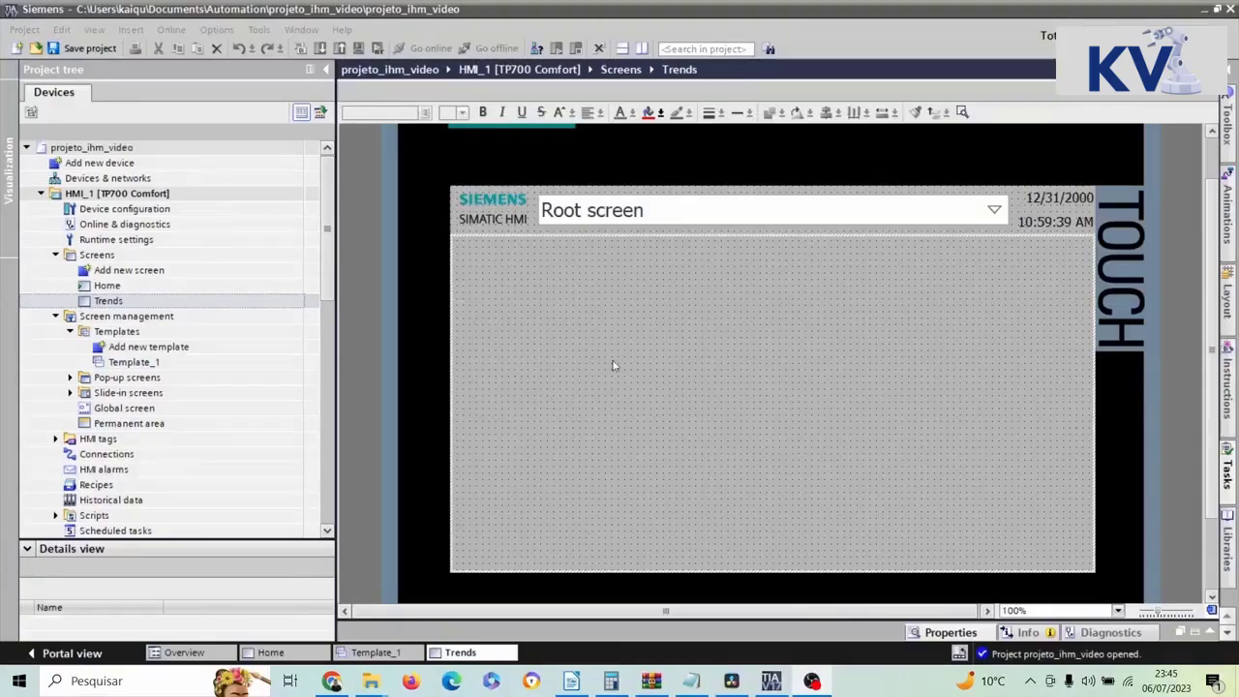
Open Template_1 from the Templates folder in the editor
click(70, 331)
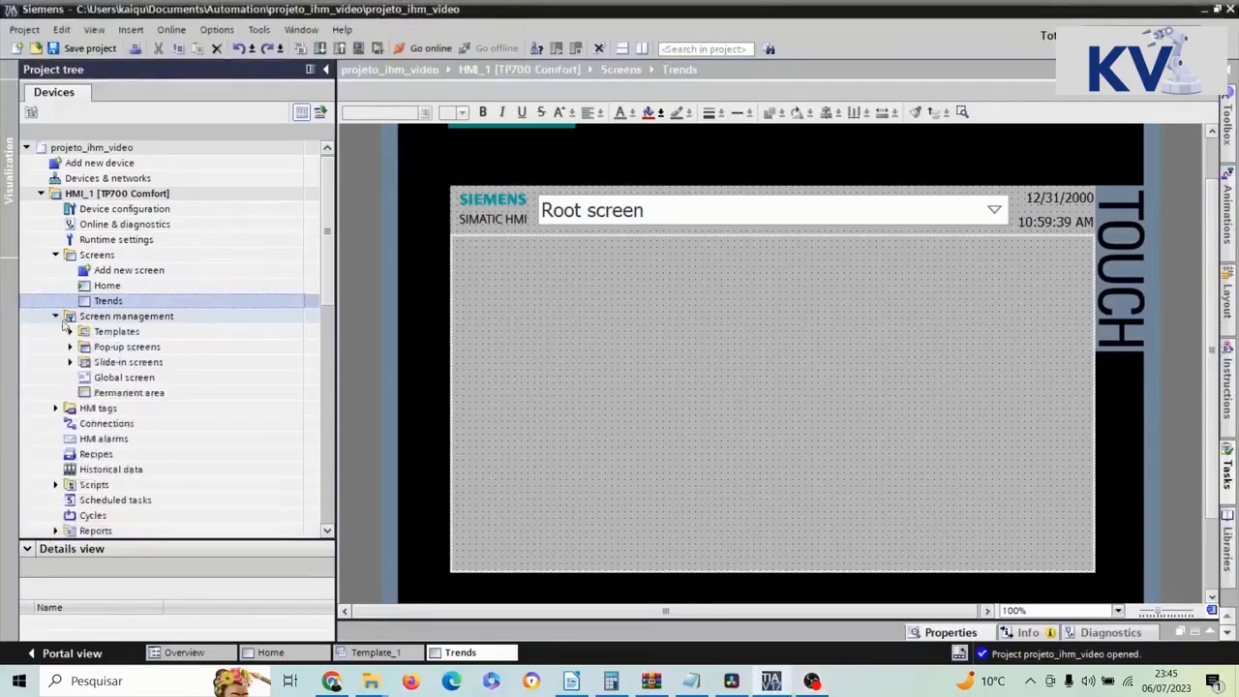
click(70, 331)
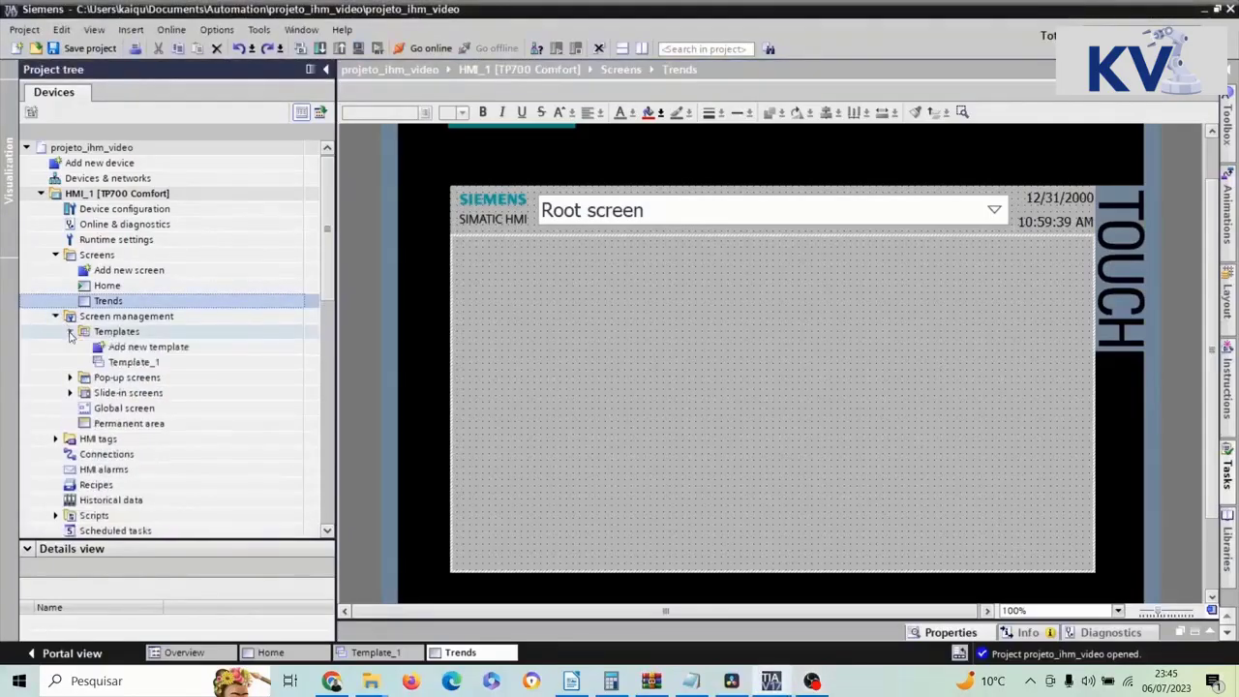
double_click(130, 362)
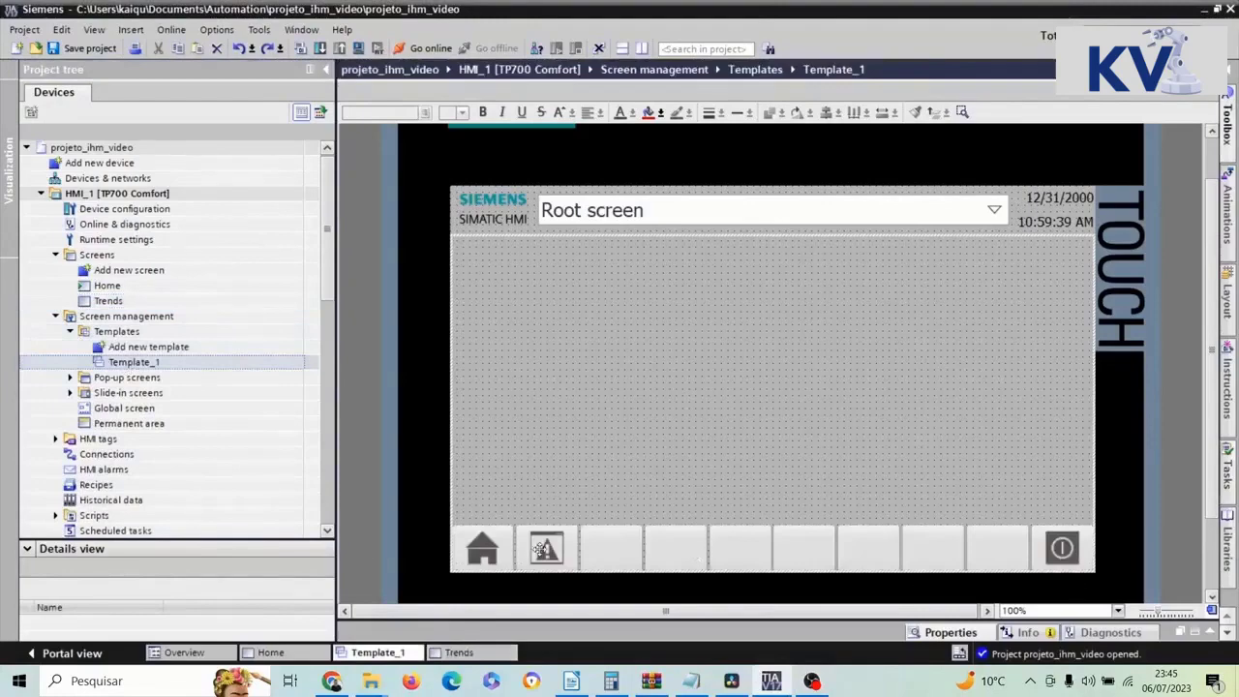
Check that the third bottom-bar button's Click event runs ActivateScreen for Trends
click(612, 549)
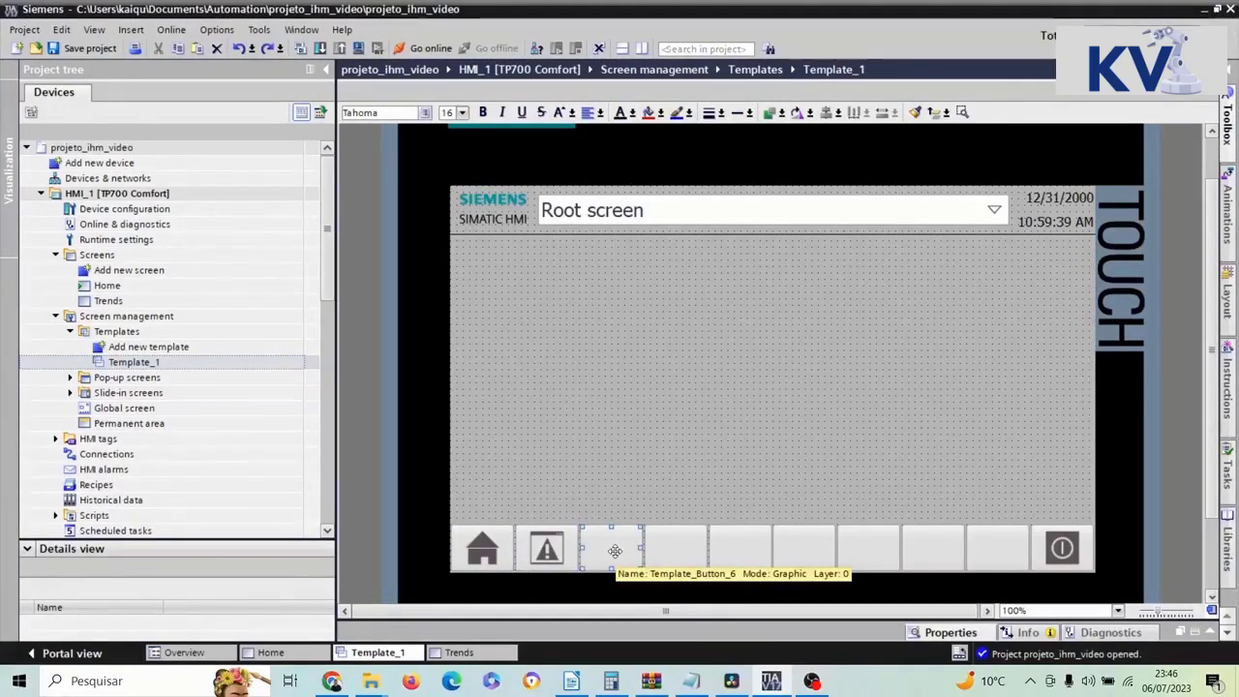
double_click(616, 550)
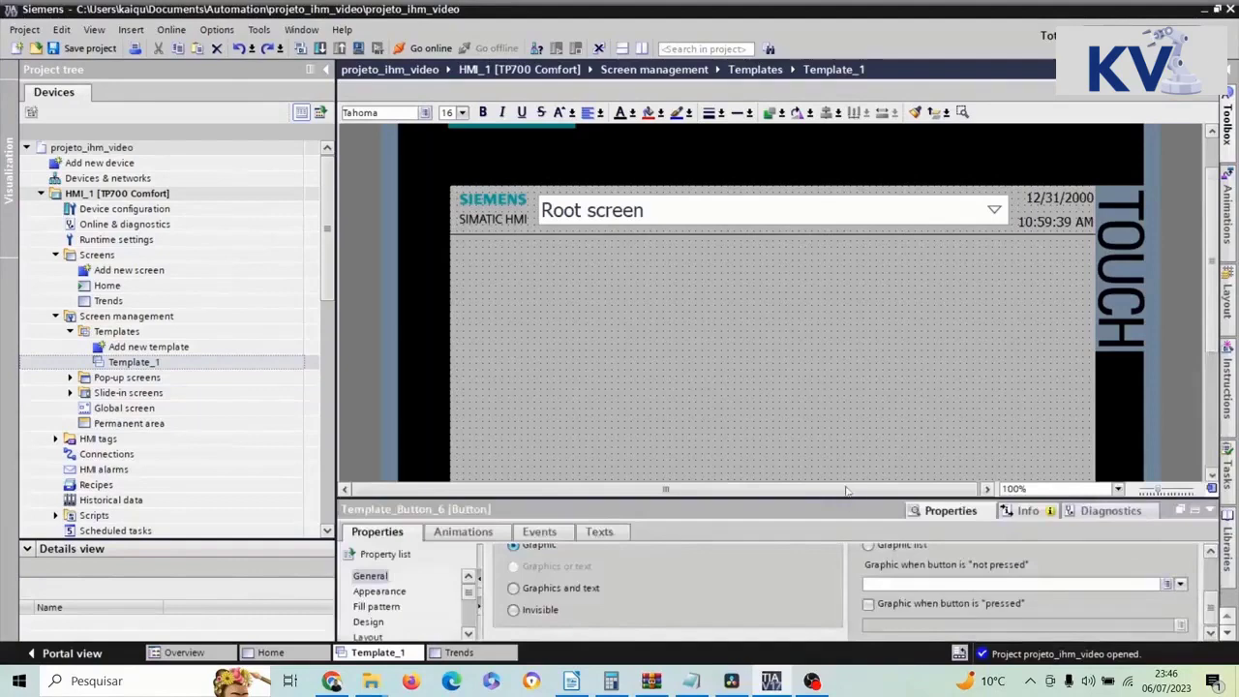
drag(818, 499, 789, 414)
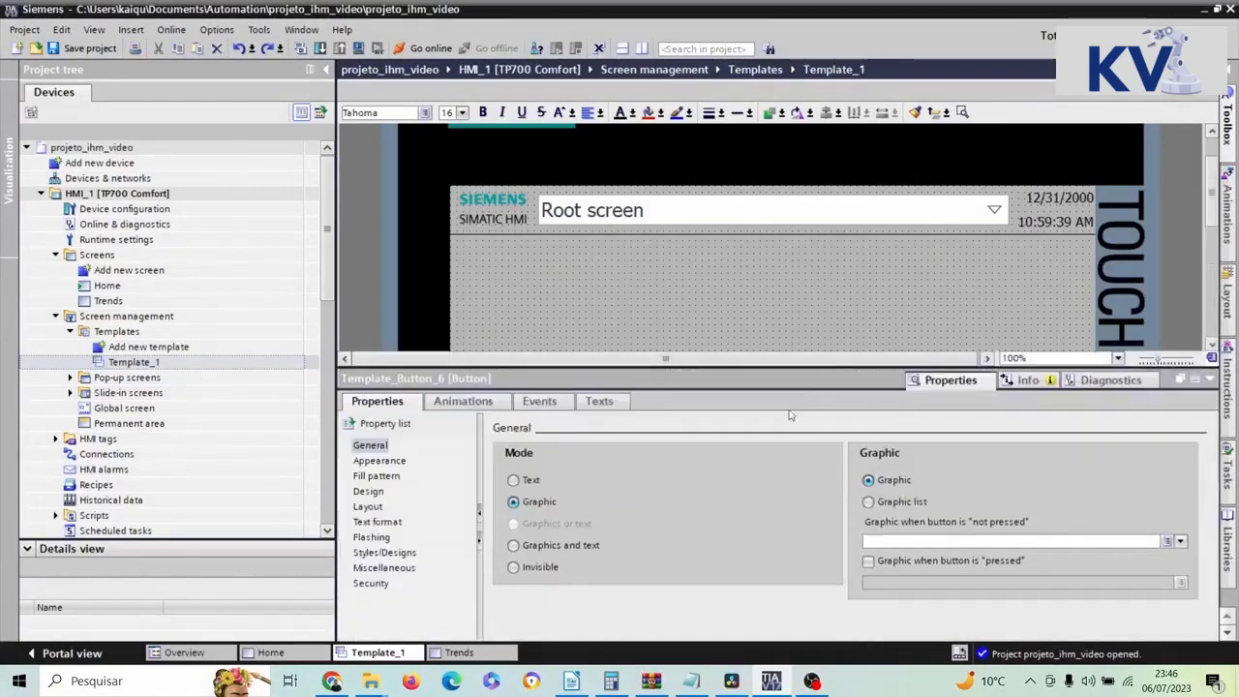
click(566, 403)
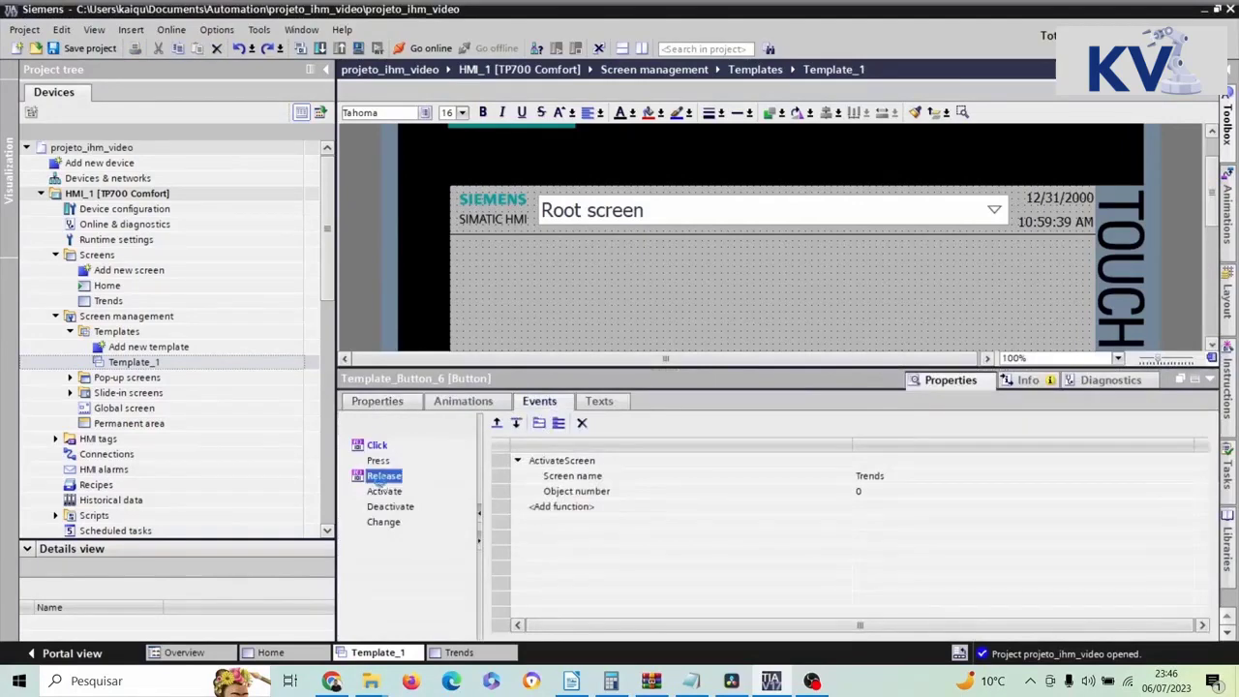
click(376, 444)
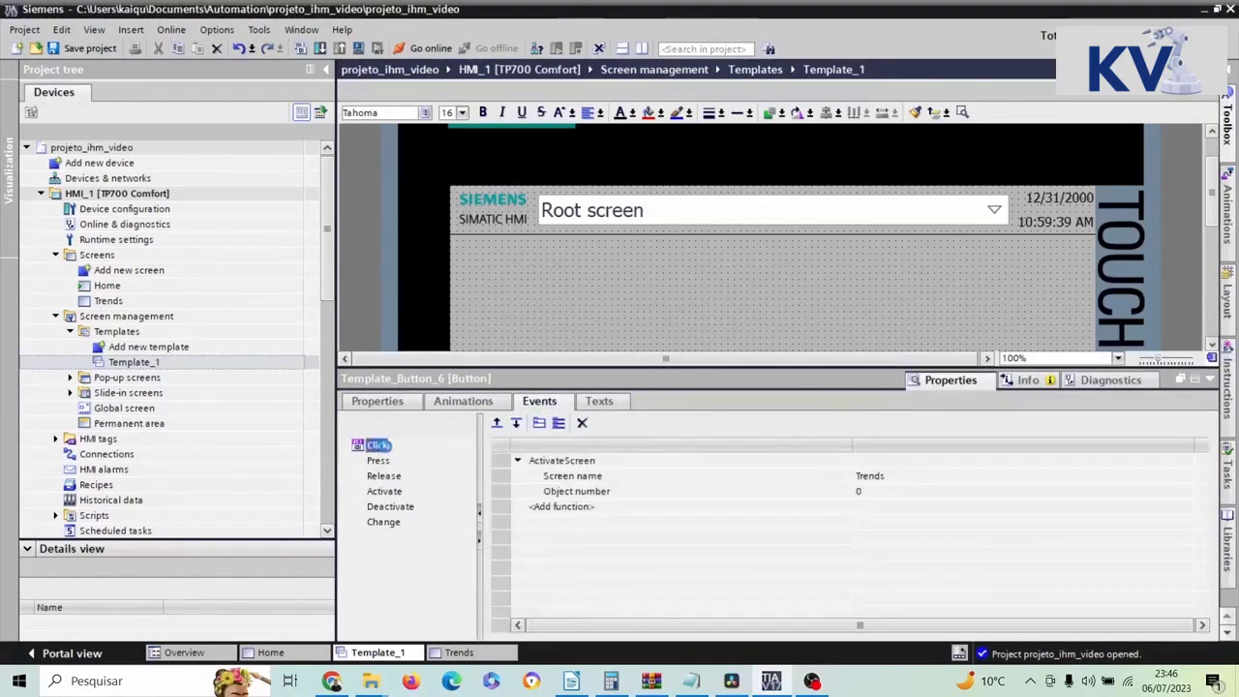
click(378, 400)
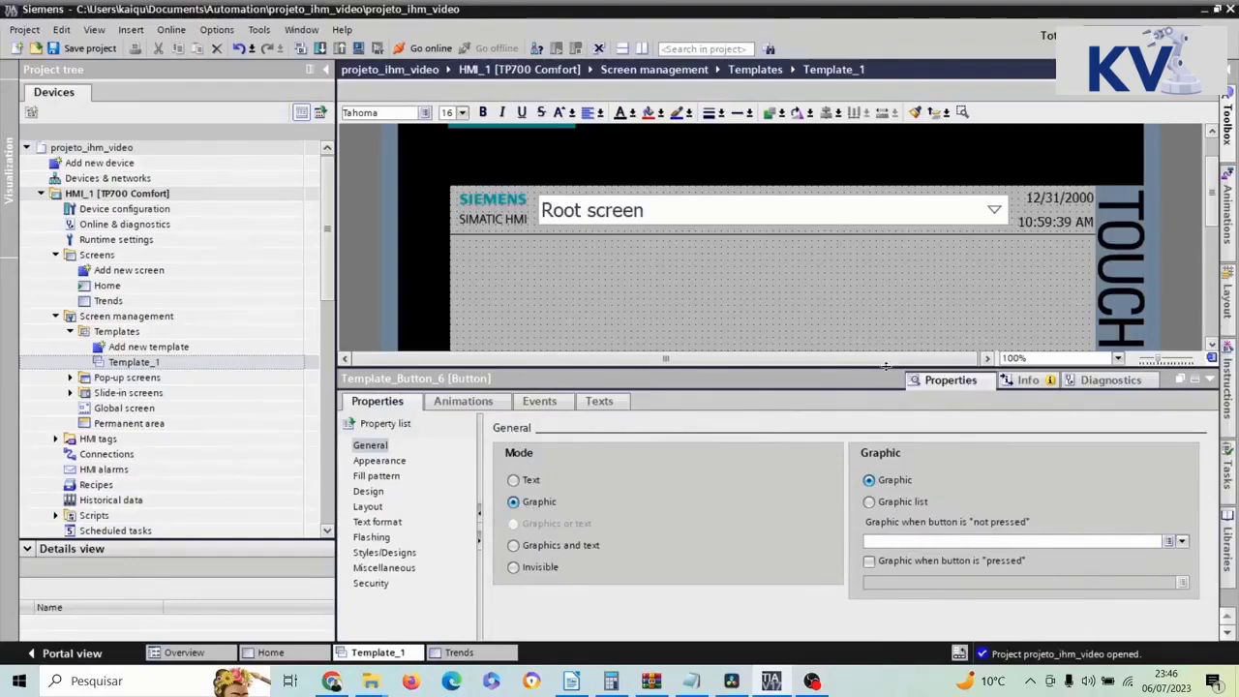
drag(884, 365, 871, 599)
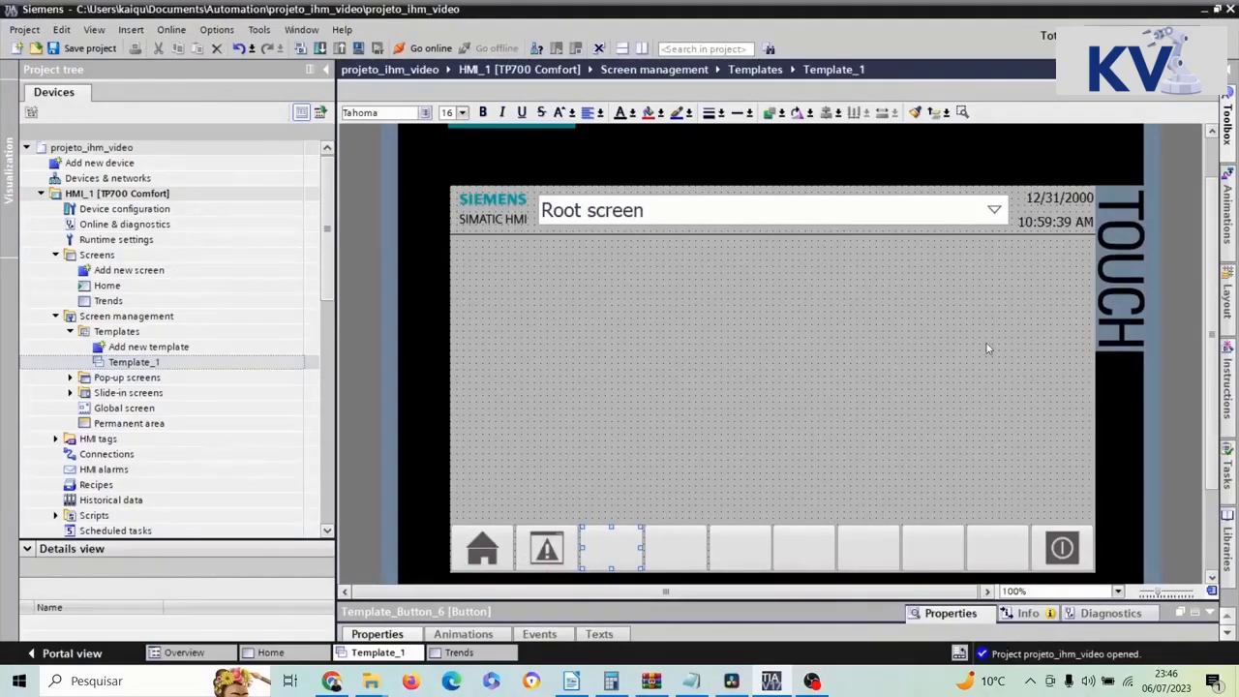
Drag the trend icon from Navigate & operate > WinCC grey 36x30_Enabled onto Template_1's centre
click(1227, 131)
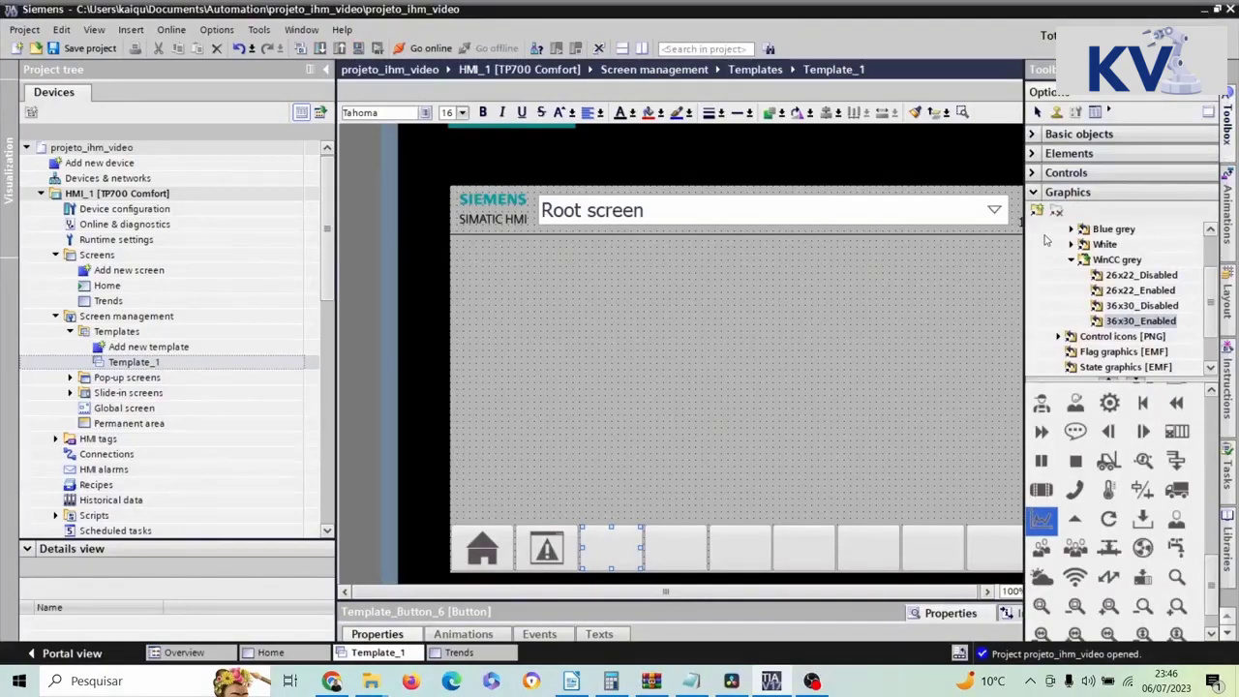
scroll(1189, 292, up, 2)
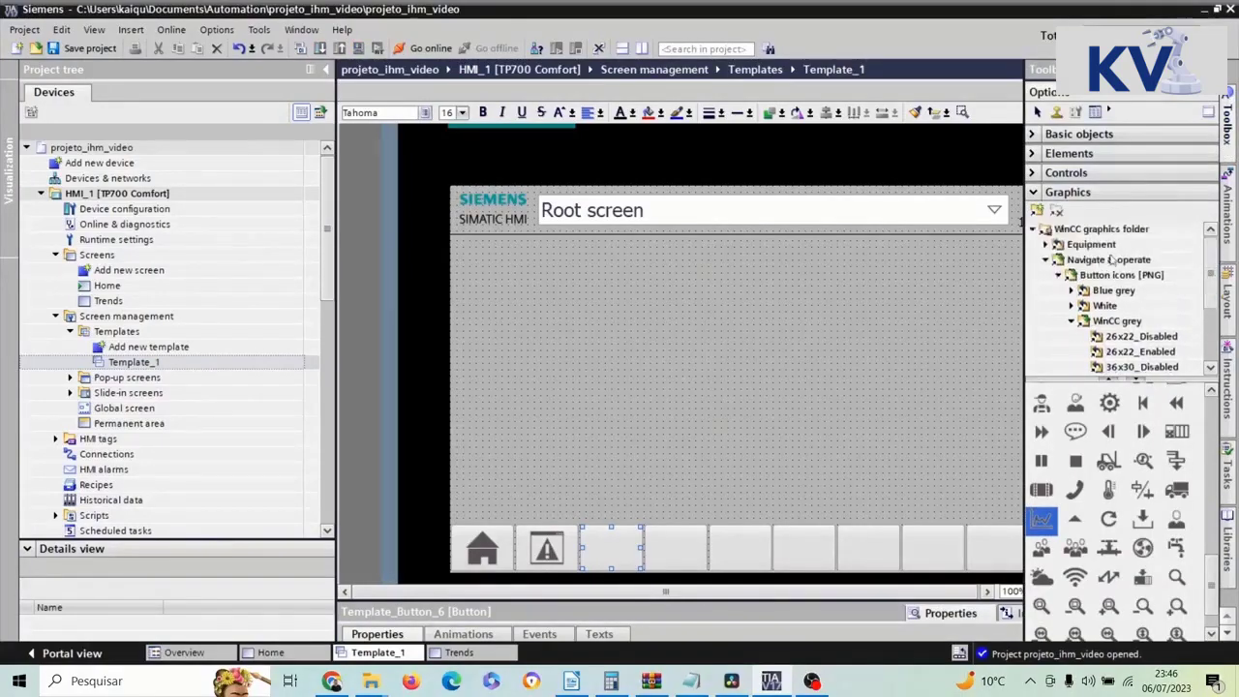
click(1046, 260)
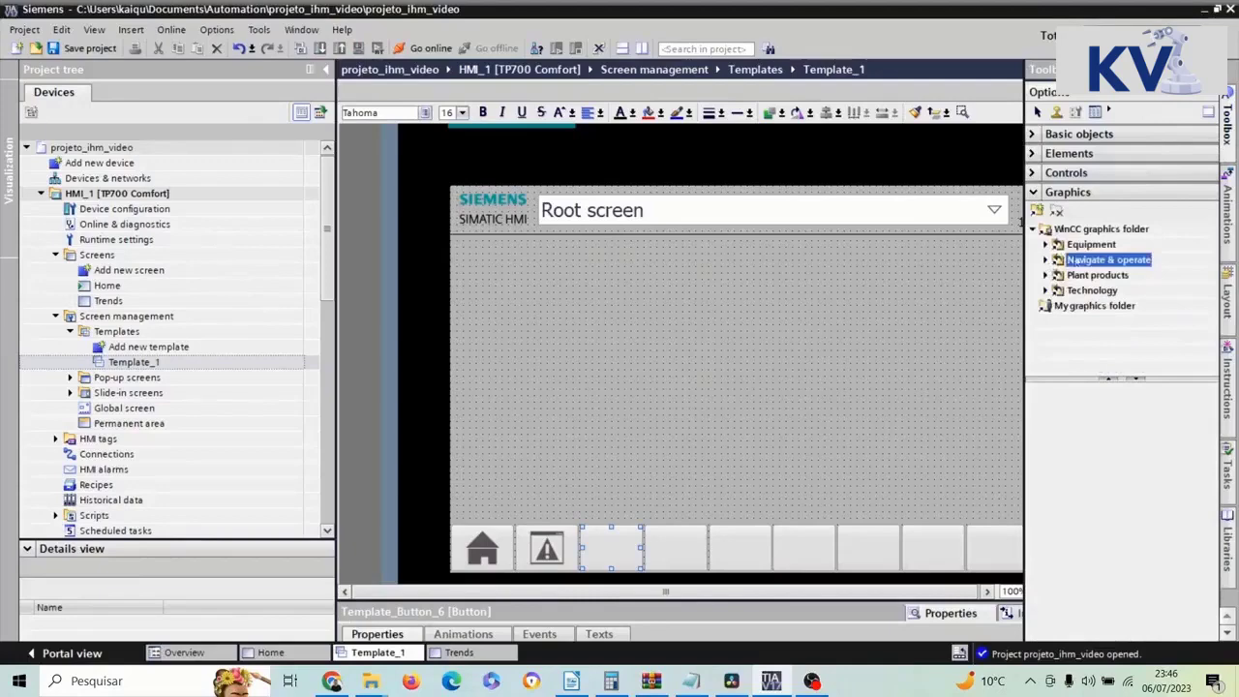
click(1046, 259)
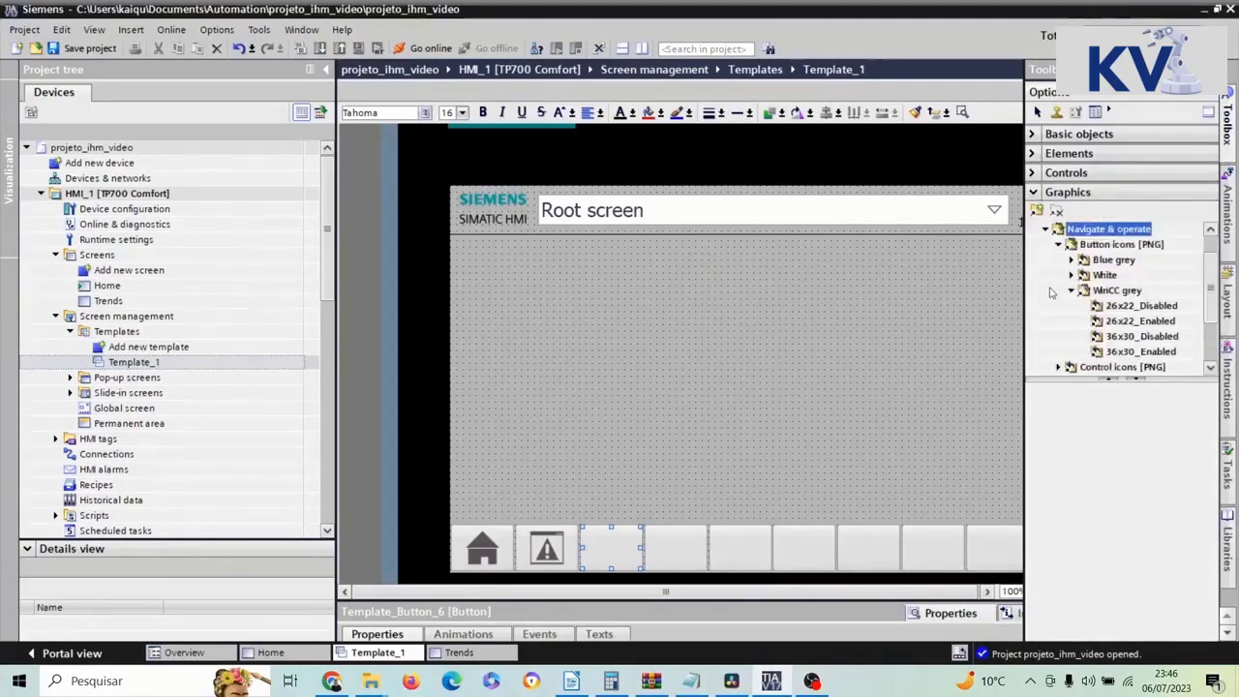
click(1140, 351)
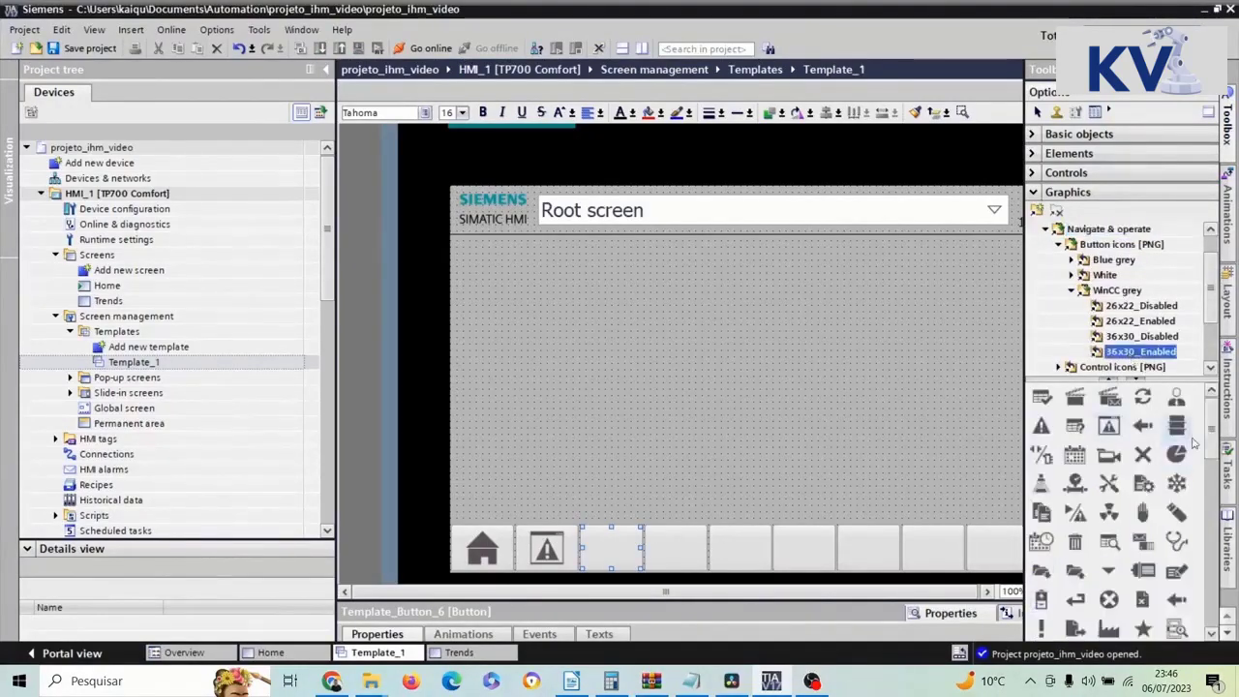
scroll(1207, 494, down, 5)
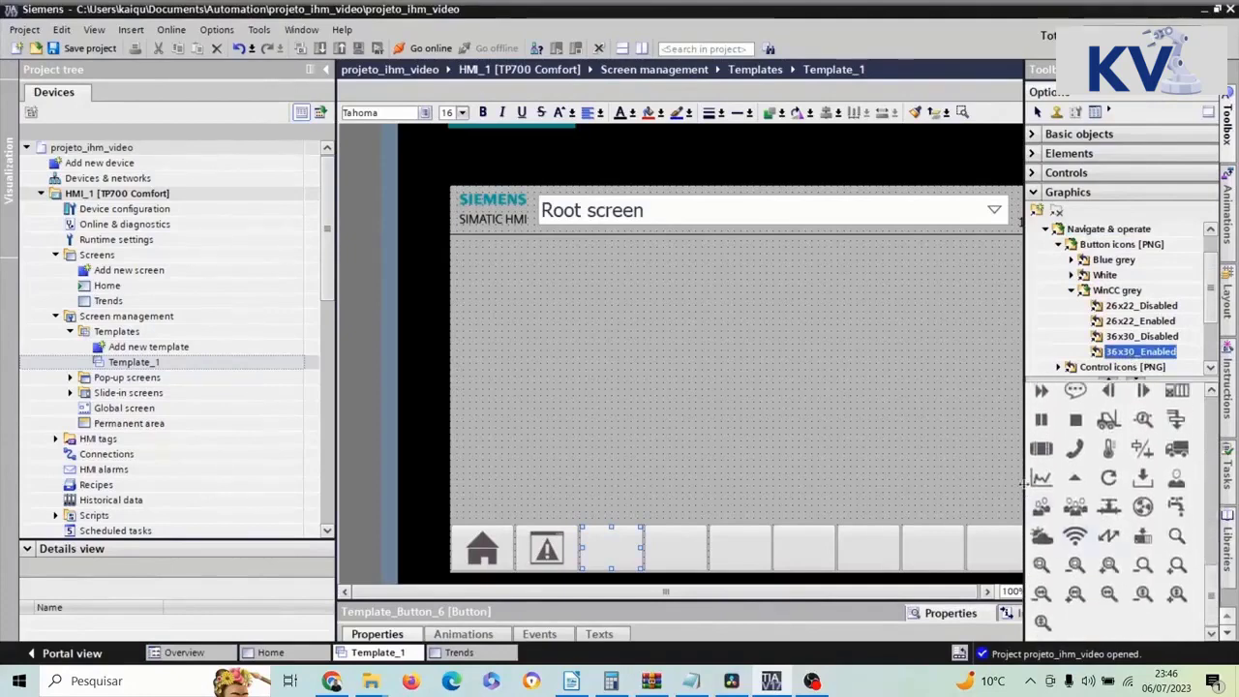
click(1042, 481)
drag(1042, 481, 734, 337)
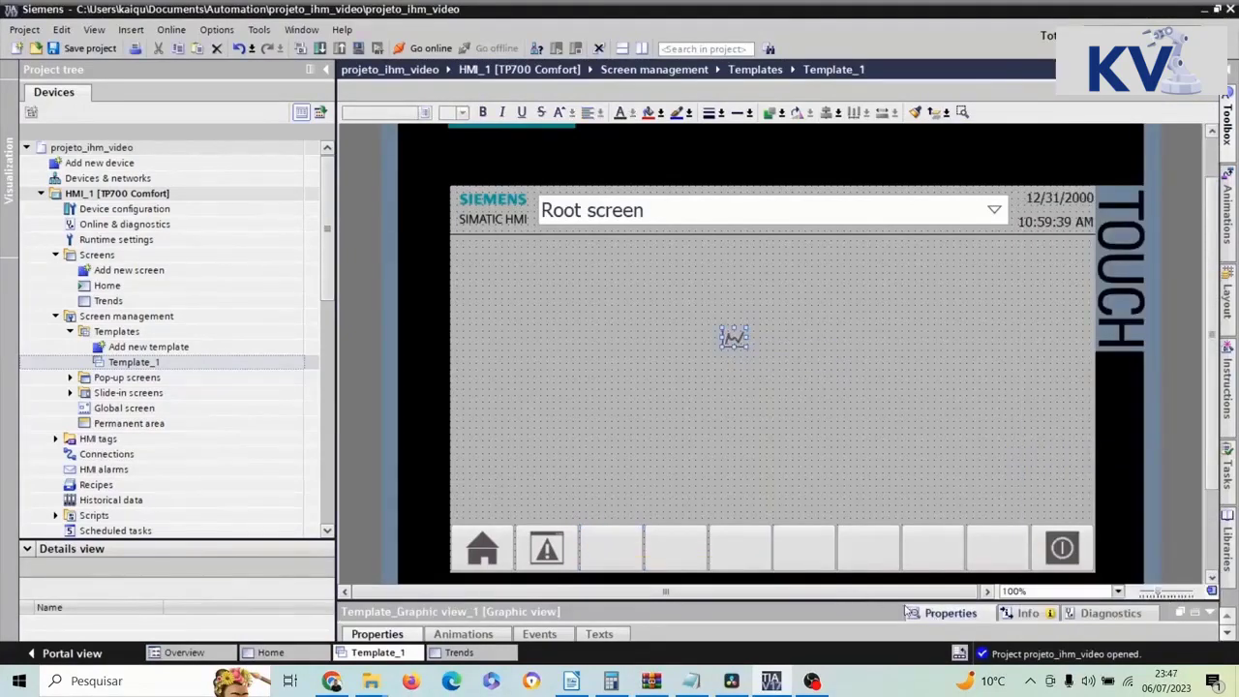
click(592, 553)
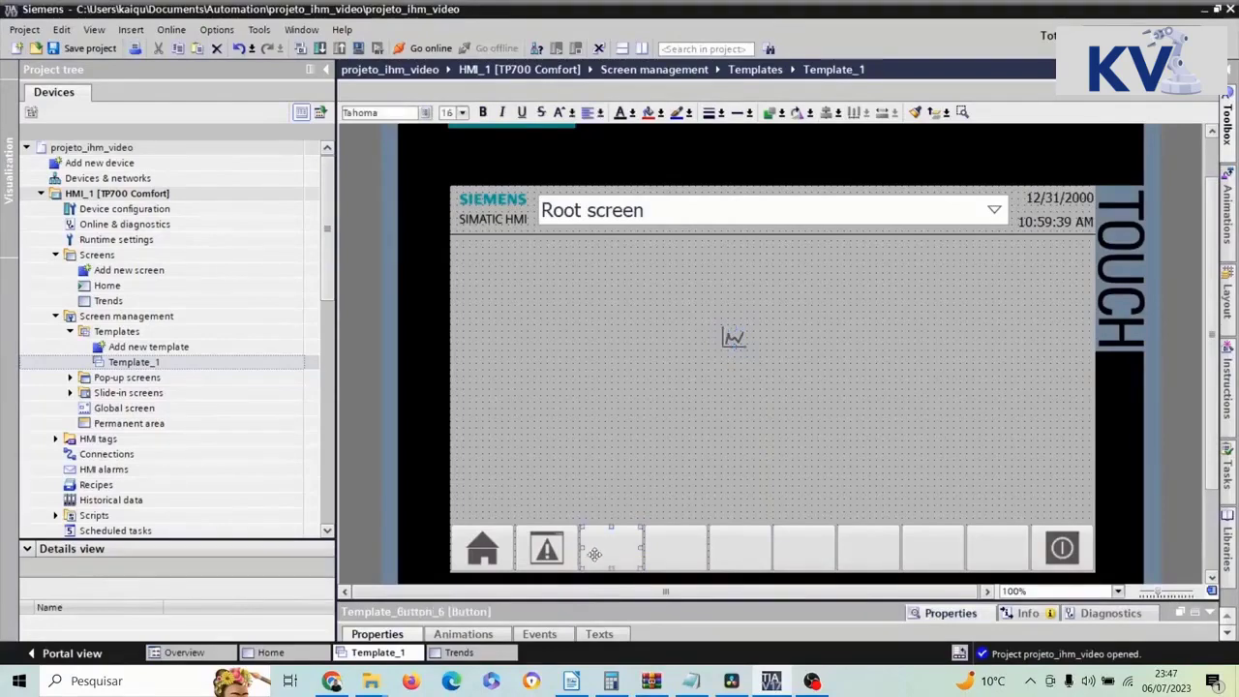
click(938, 621)
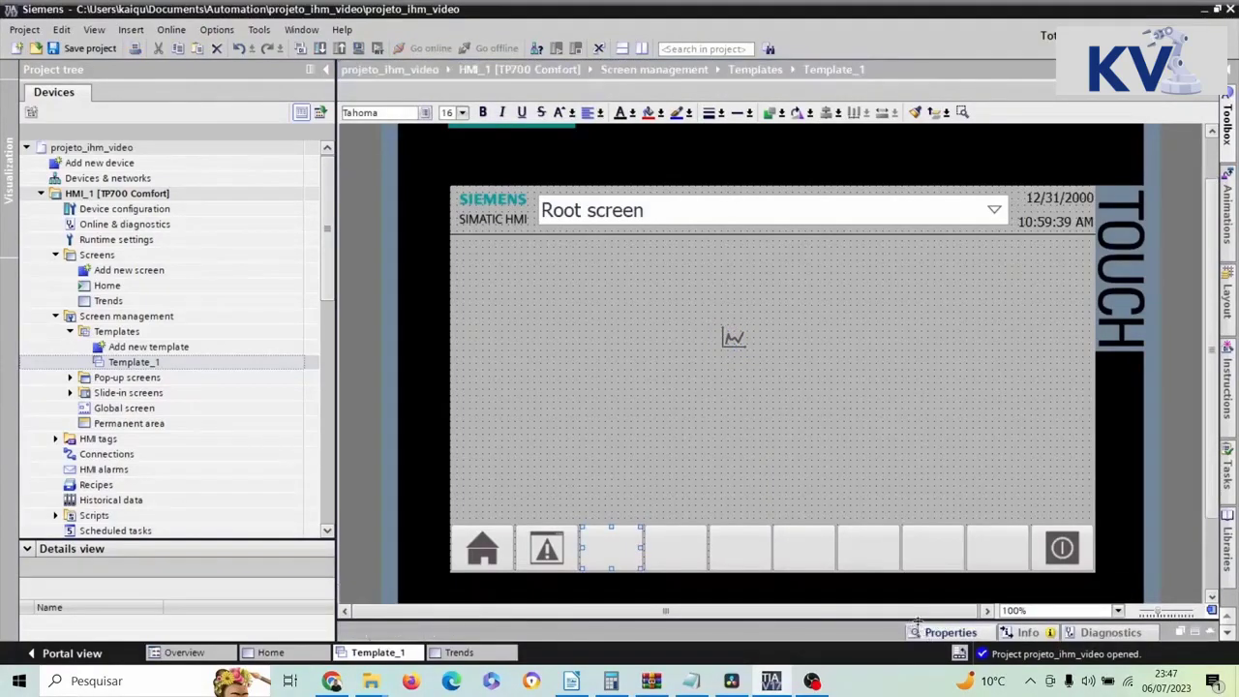
Set Graphic_5 as the third button's not-pressed graphic
click(919, 627)
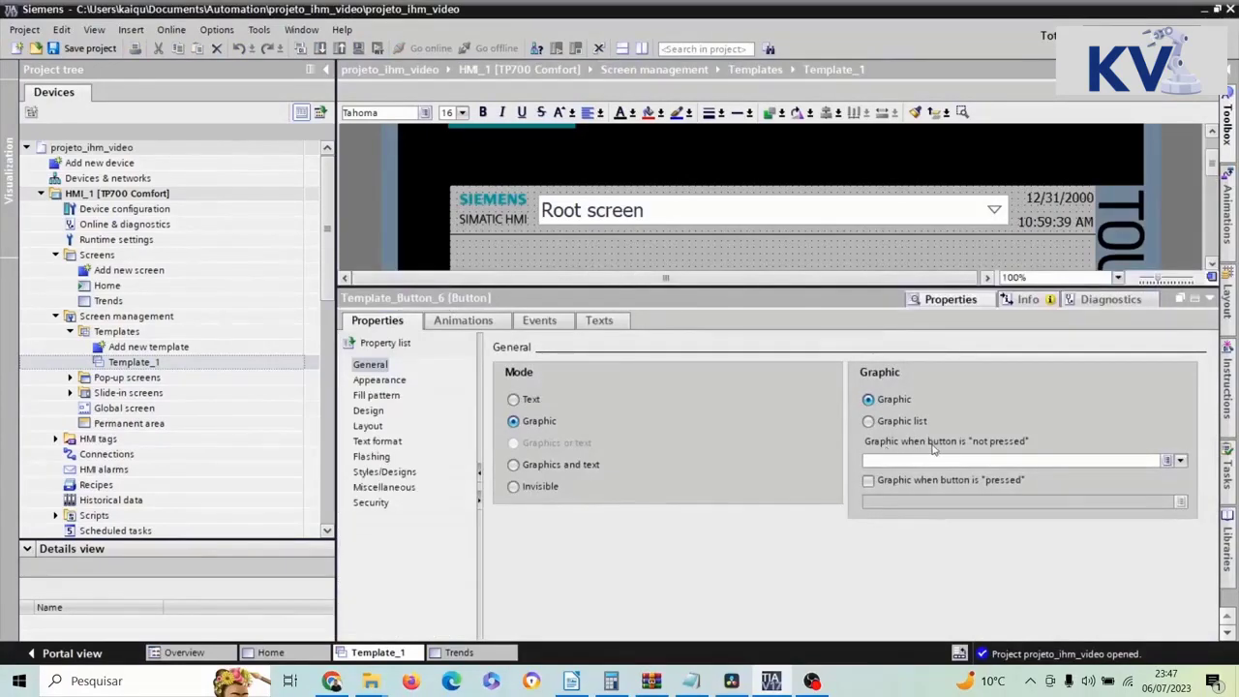
click(1168, 460)
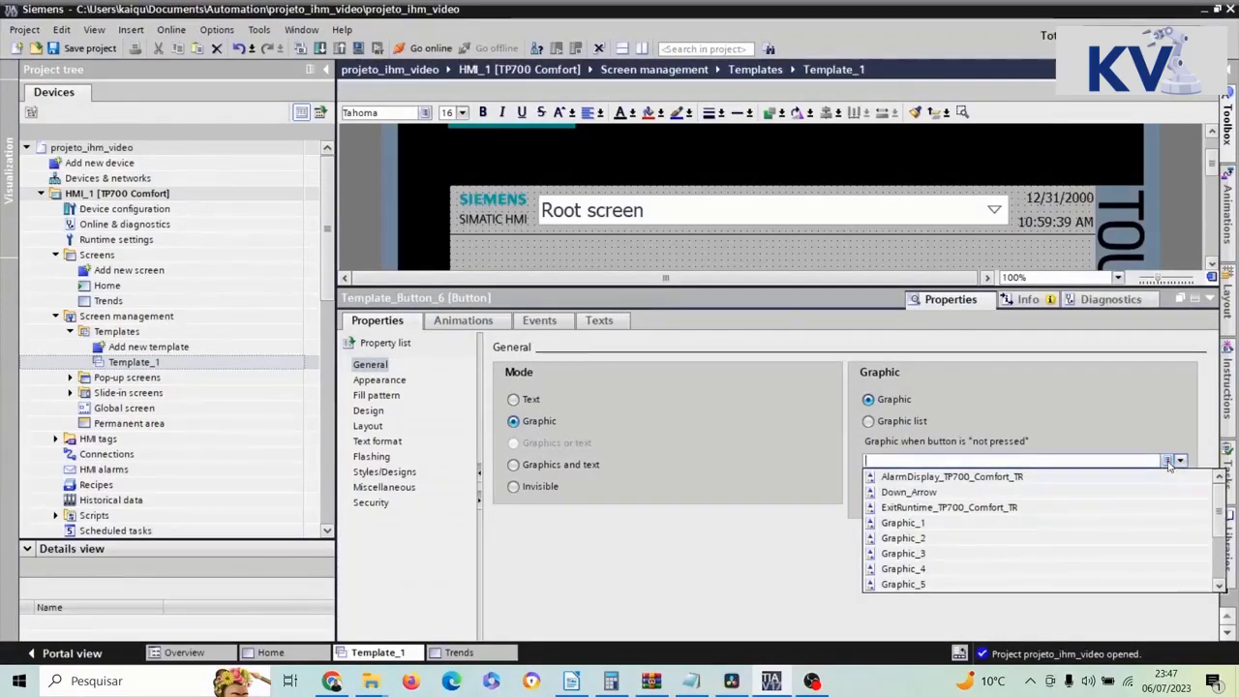
click(1168, 463)
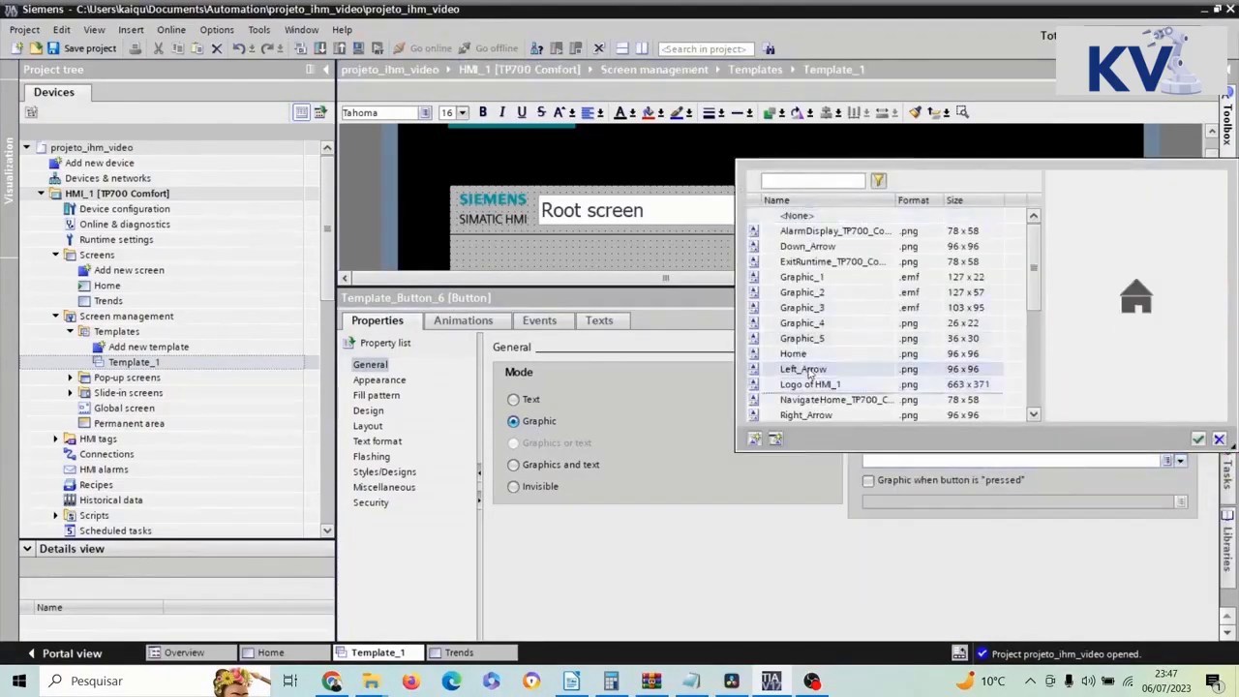
key(Down)
key(Down)
key(Down)
key(Down)
key(Down)
key(Up)
key(Up)
key(Up)
key(Up)
key(Up)
key(Up)
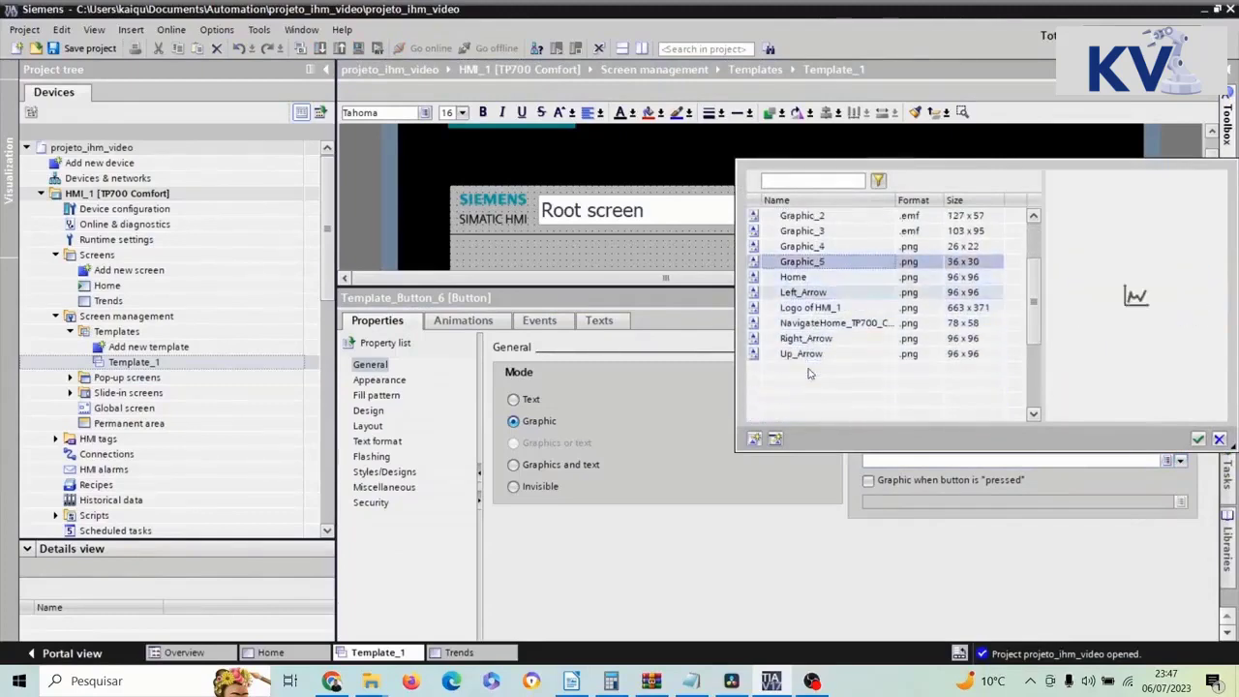
double_click(818, 271)
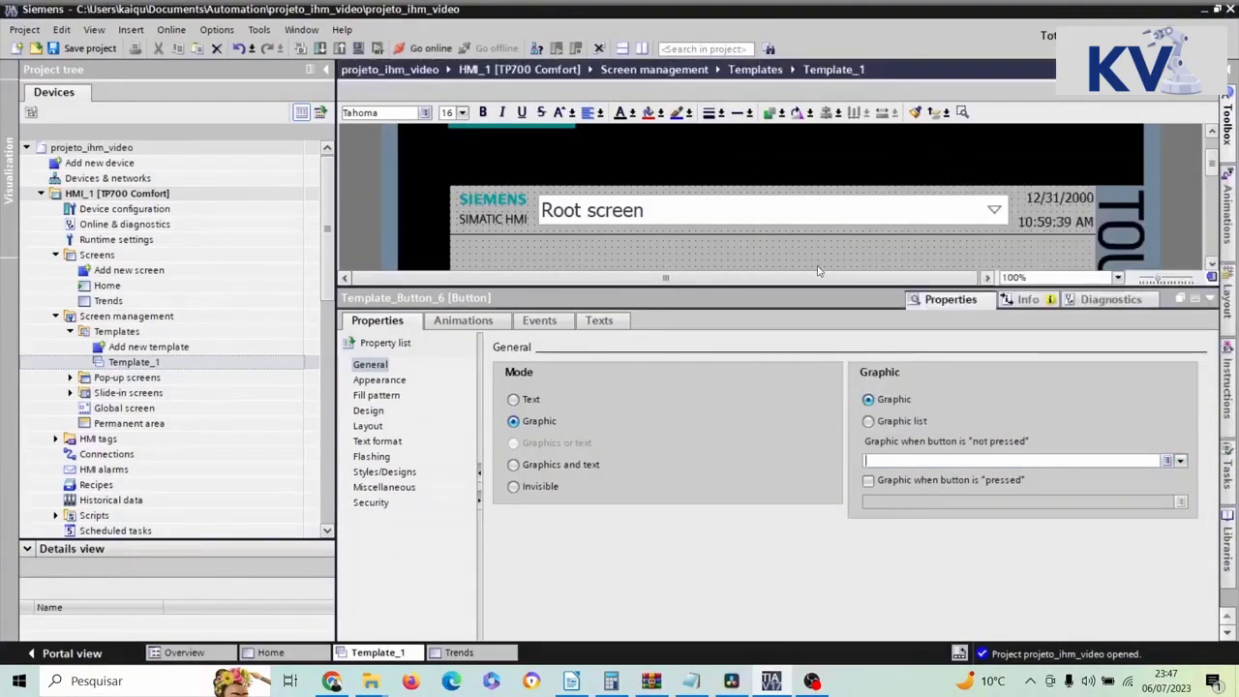
Try Graphic_5 as the pressed graphic, then turn the separate pressed graphic back off
click(869, 481)
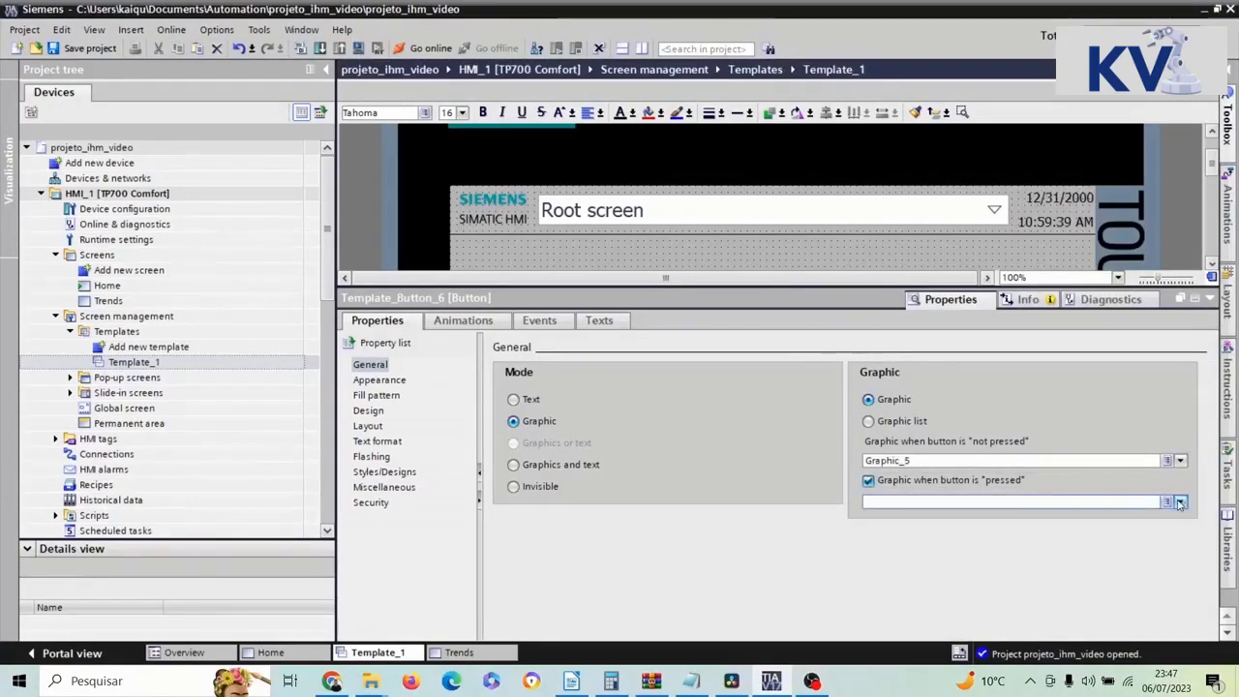
click(1178, 502)
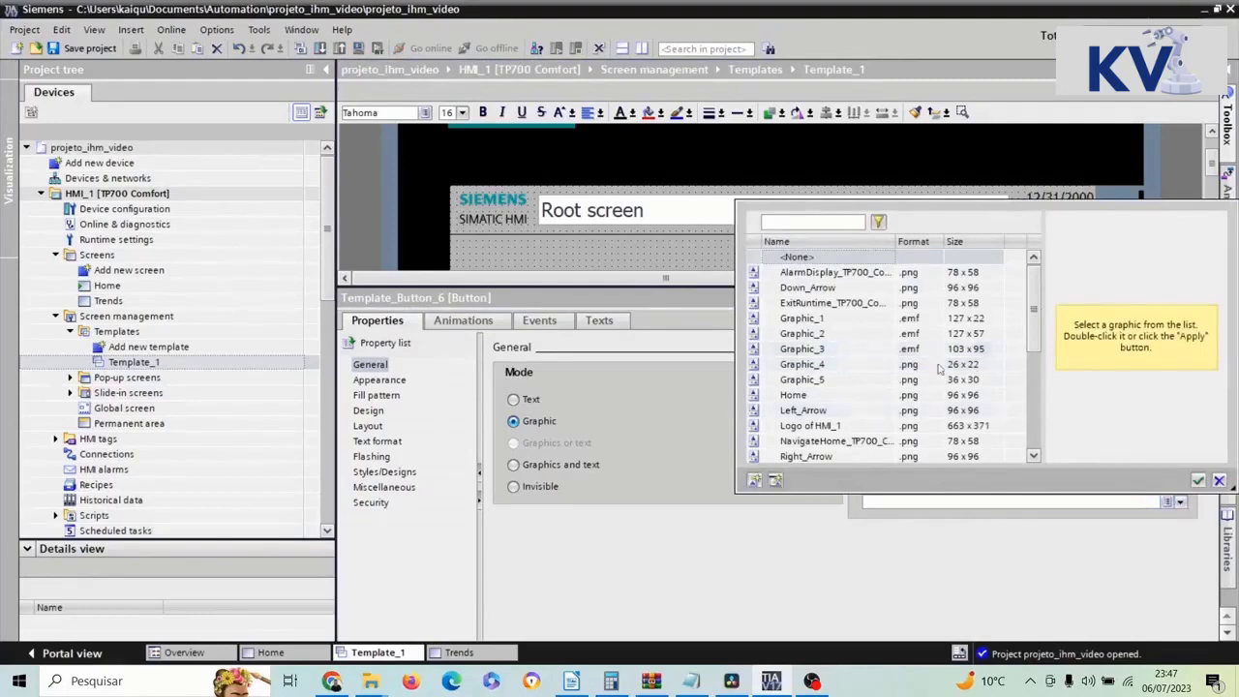
click(854, 385)
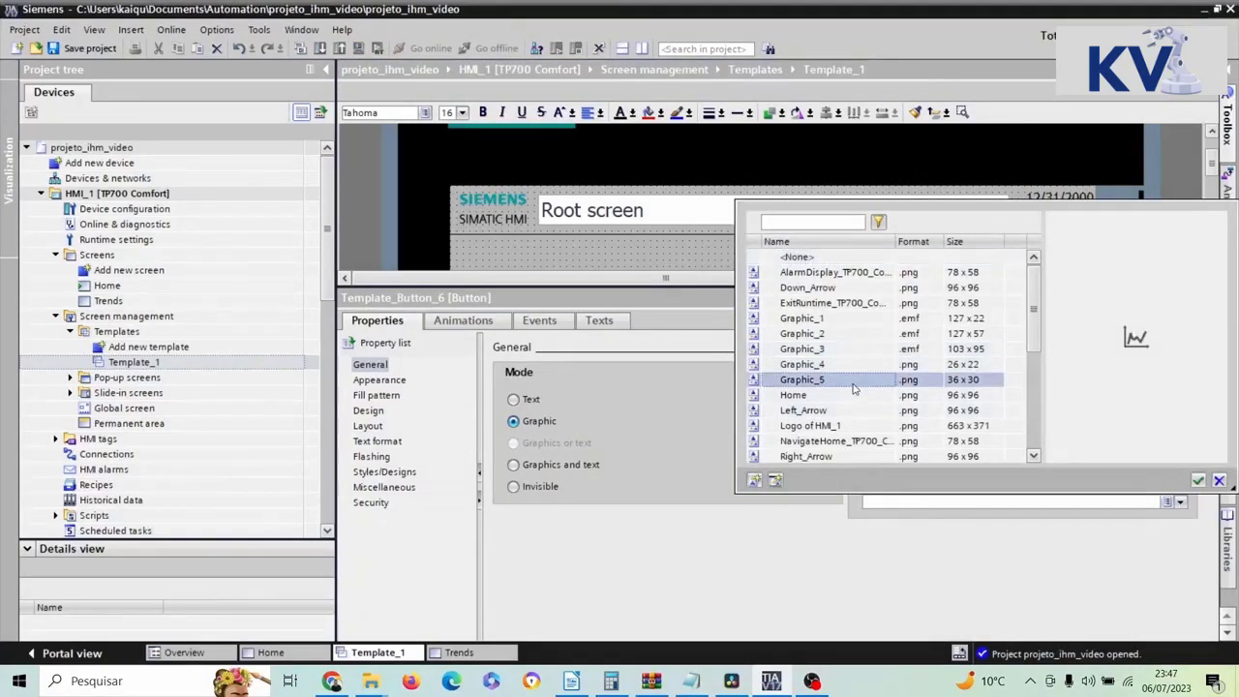
double_click(853, 387)
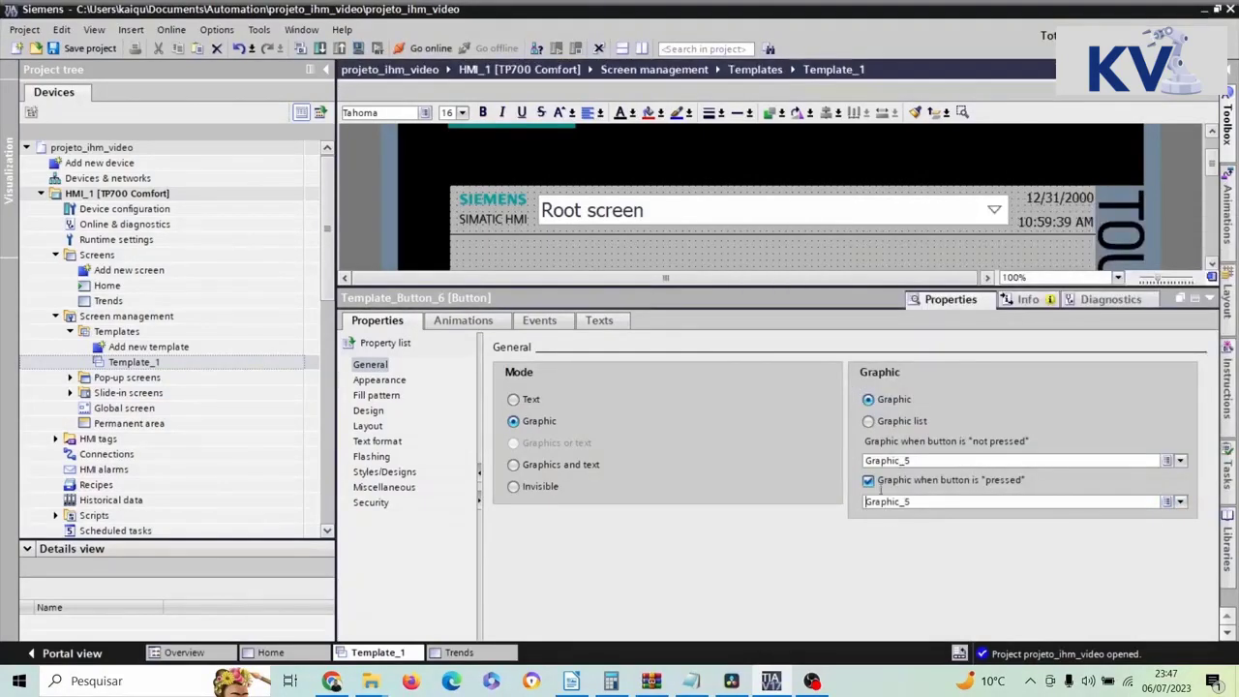
click(868, 480)
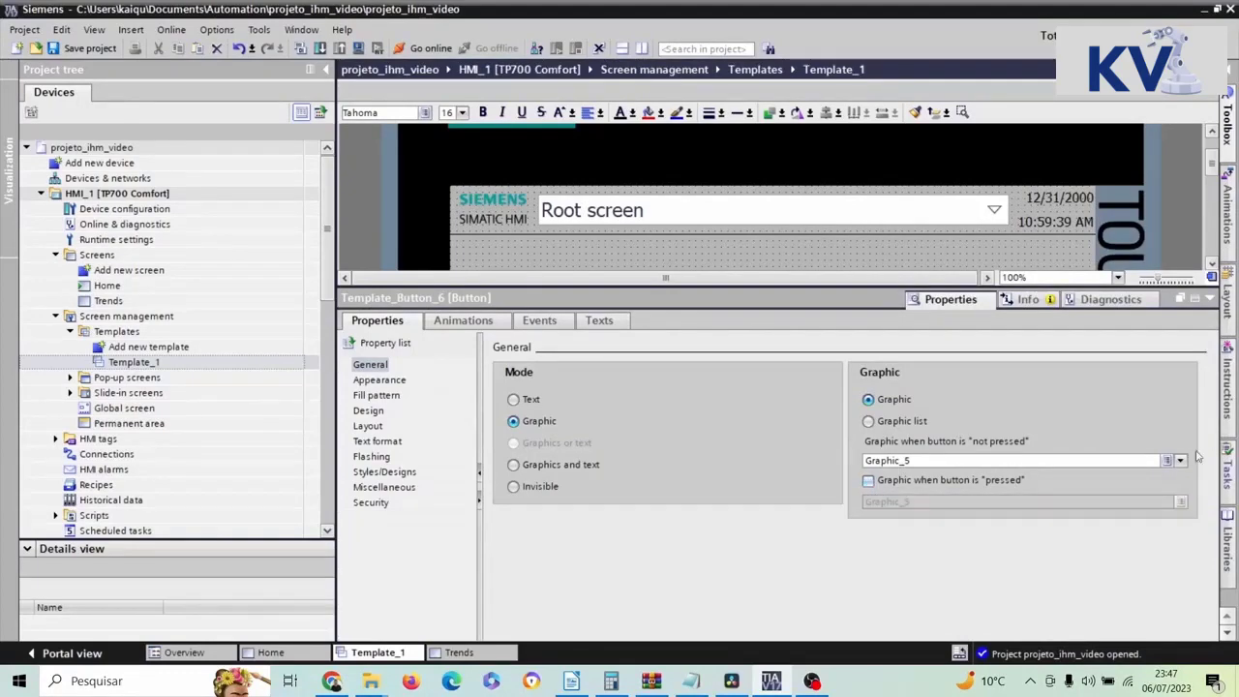
drag(864, 287, 864, 573)
scroll(704, 543, down, 2)
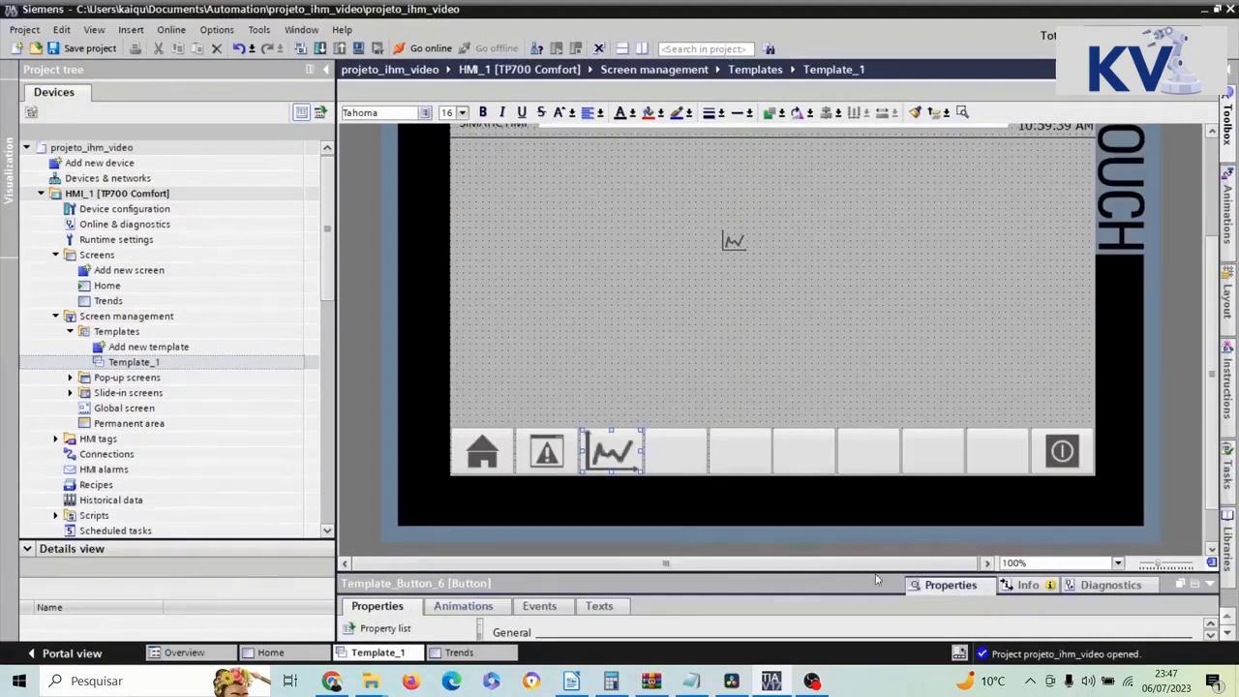
drag(879, 572, 891, 280)
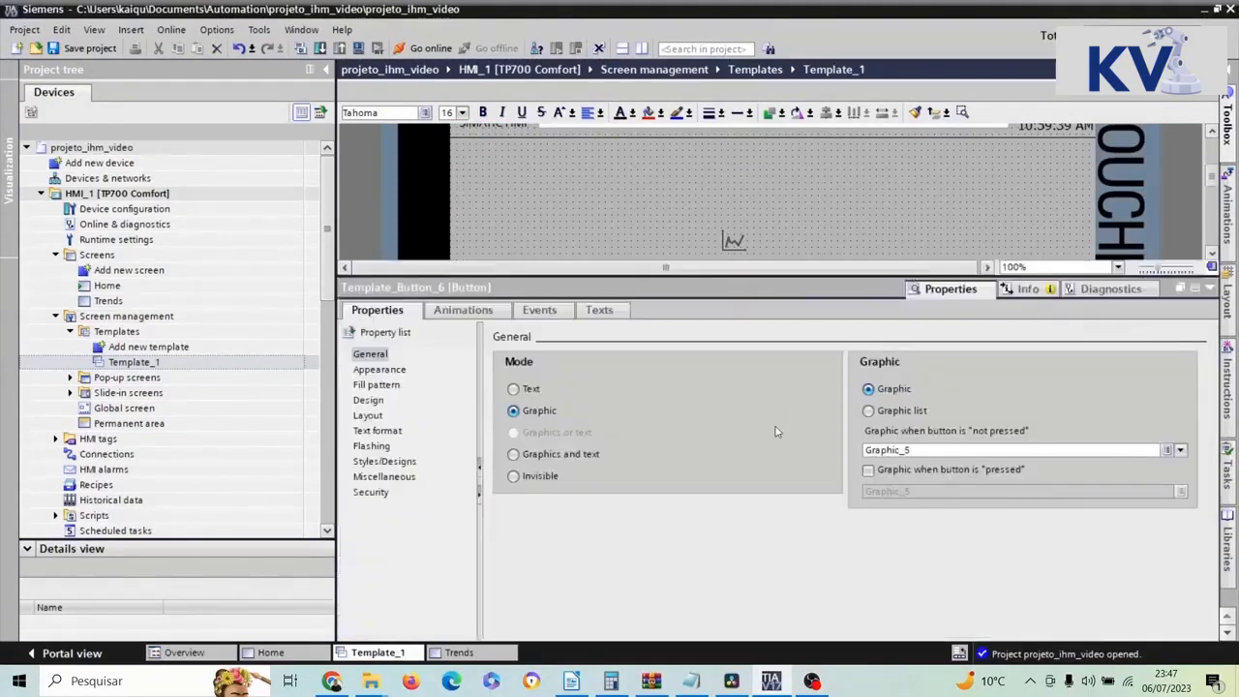
Add the ActivateScreen function from Screens to the trend button's Click event
click(539, 310)
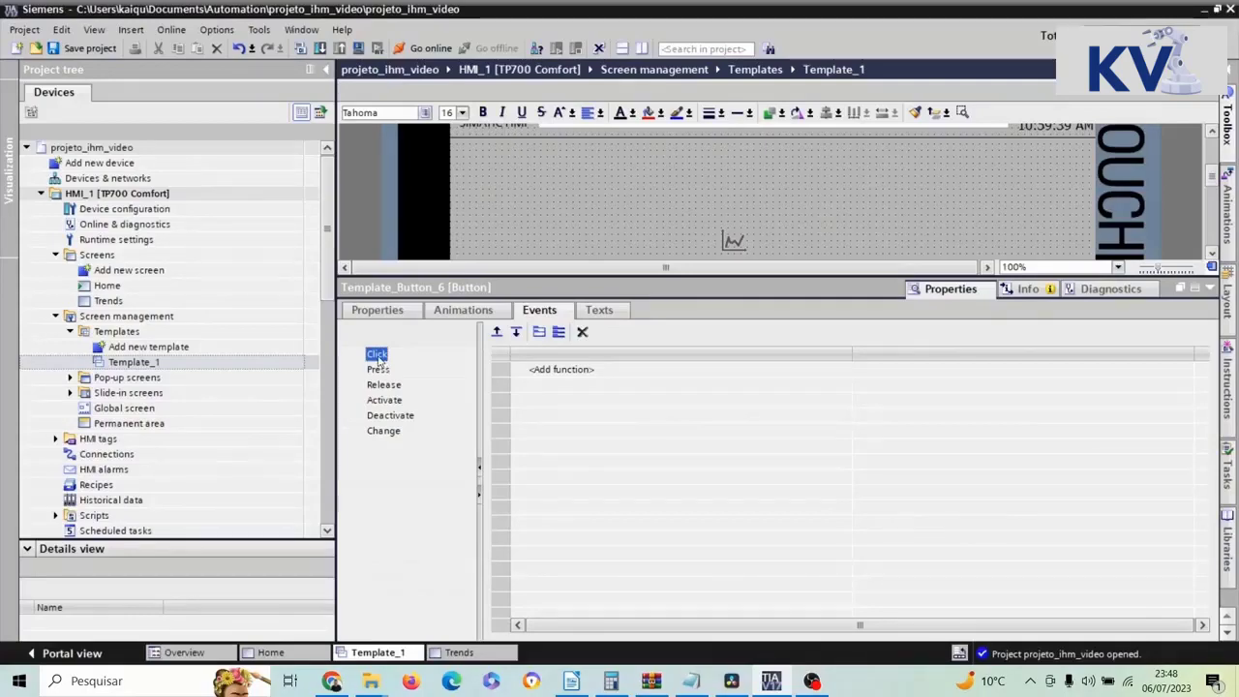
click(636, 374)
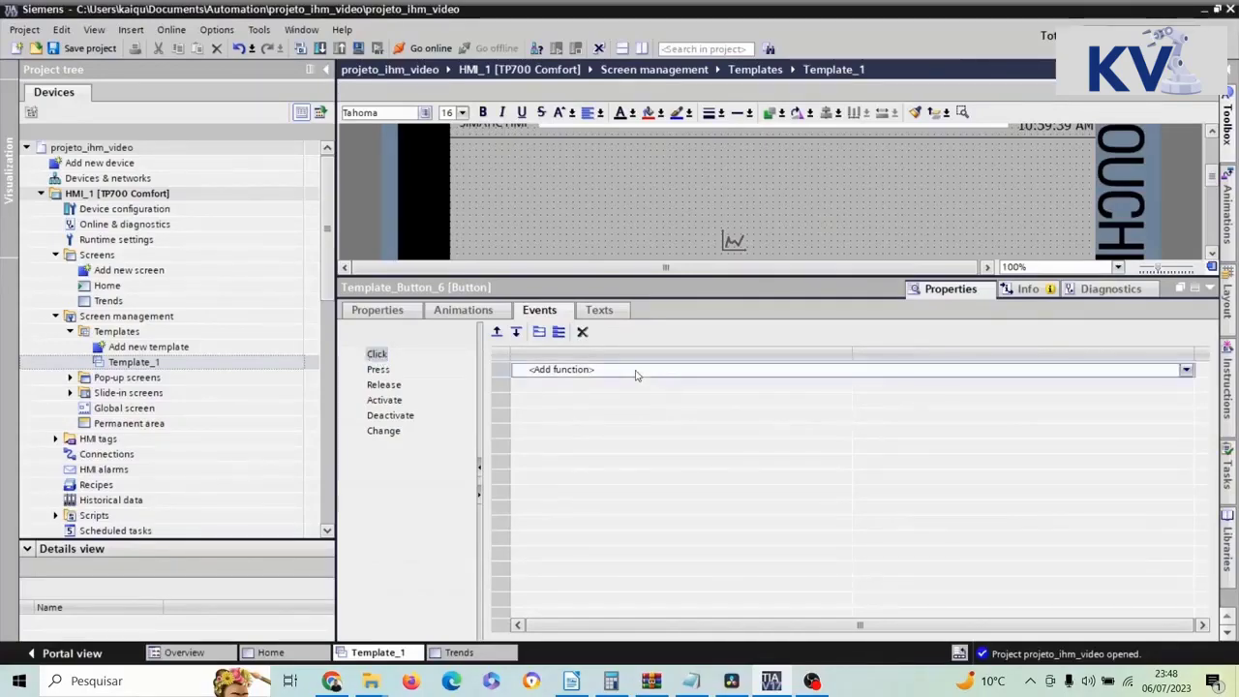
click(1186, 370)
click(546, 478)
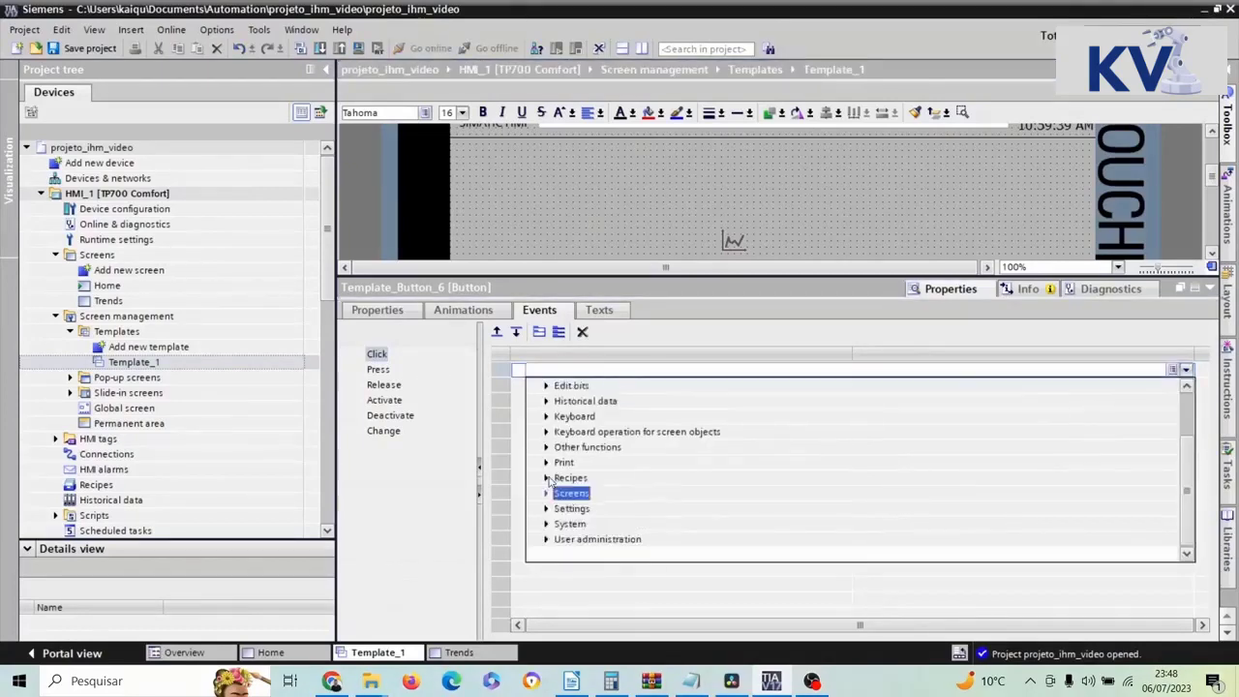
scroll(548, 513, up, 2)
scroll(548, 522, down, 2)
scroll(547, 522, up, 2)
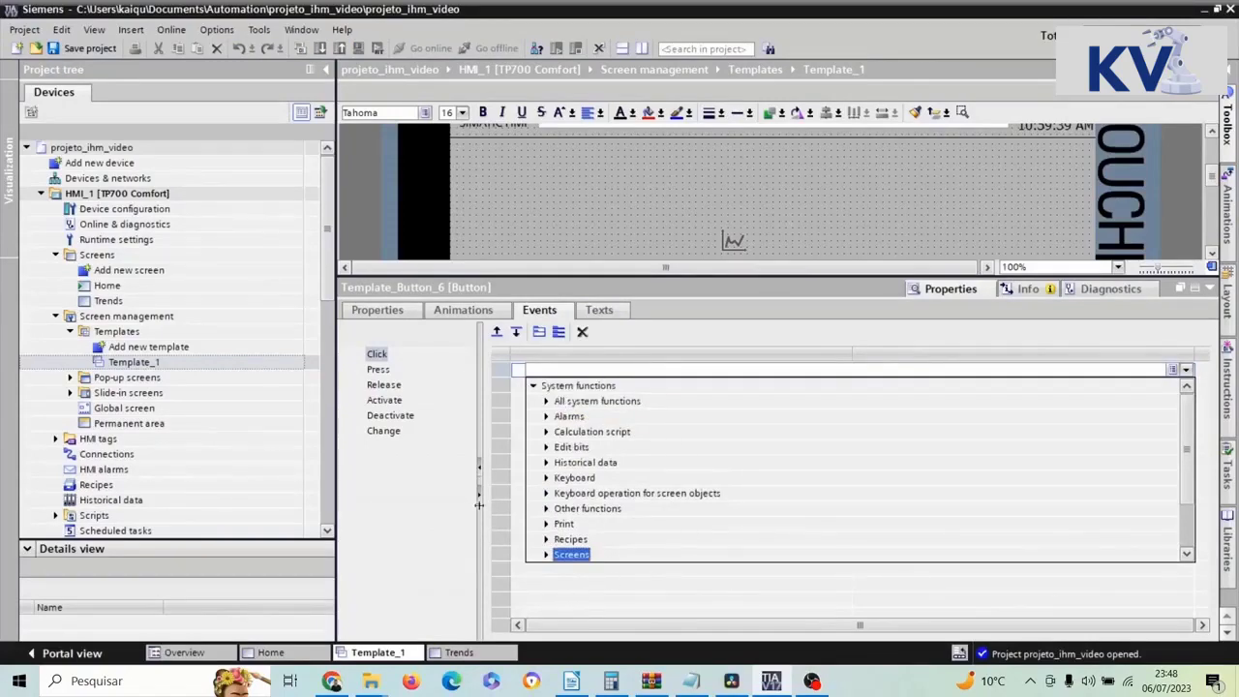
scroll(529, 432, down, 1)
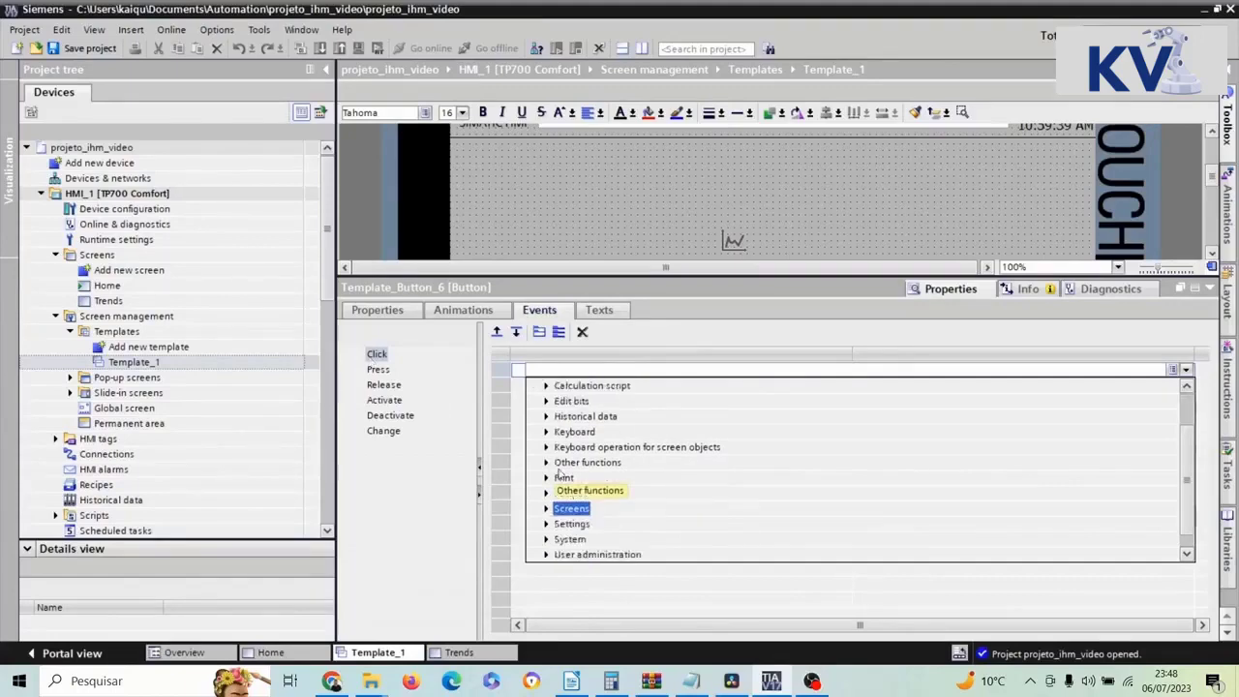
click(546, 510)
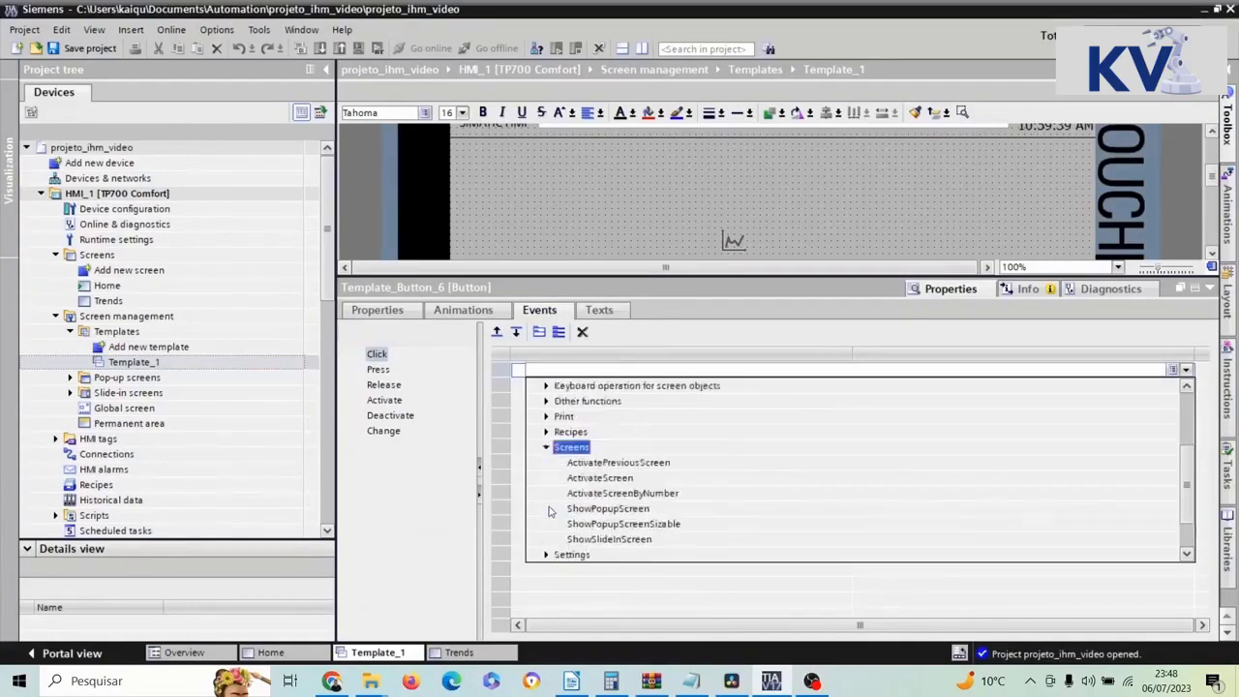
click(593, 478)
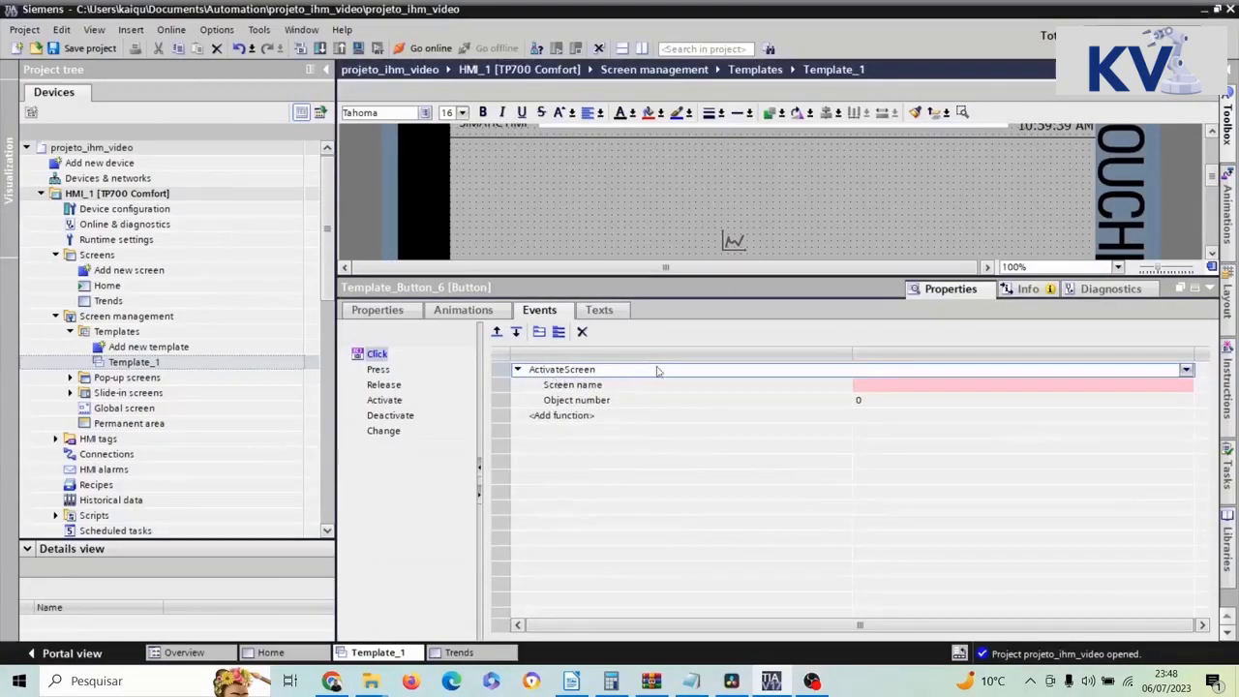
Set ActivateScreen's Screen name parameter to Trends and confirm
click(1144, 386)
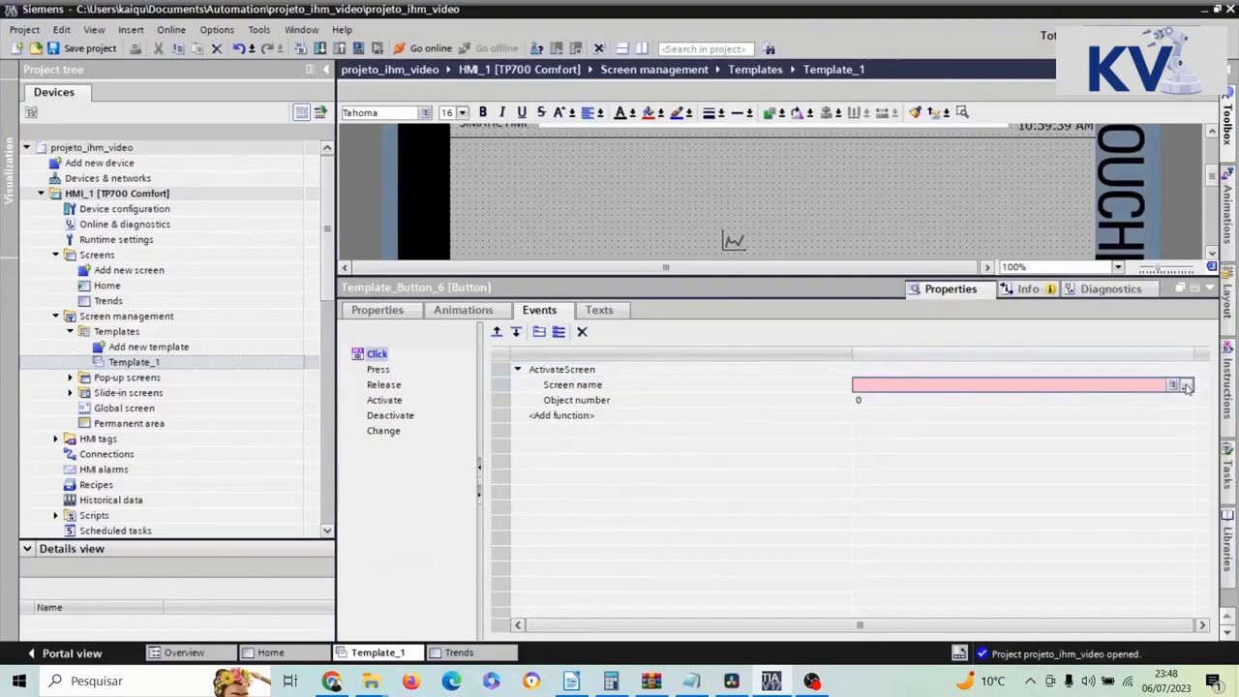
click(1187, 386)
click(1027, 482)
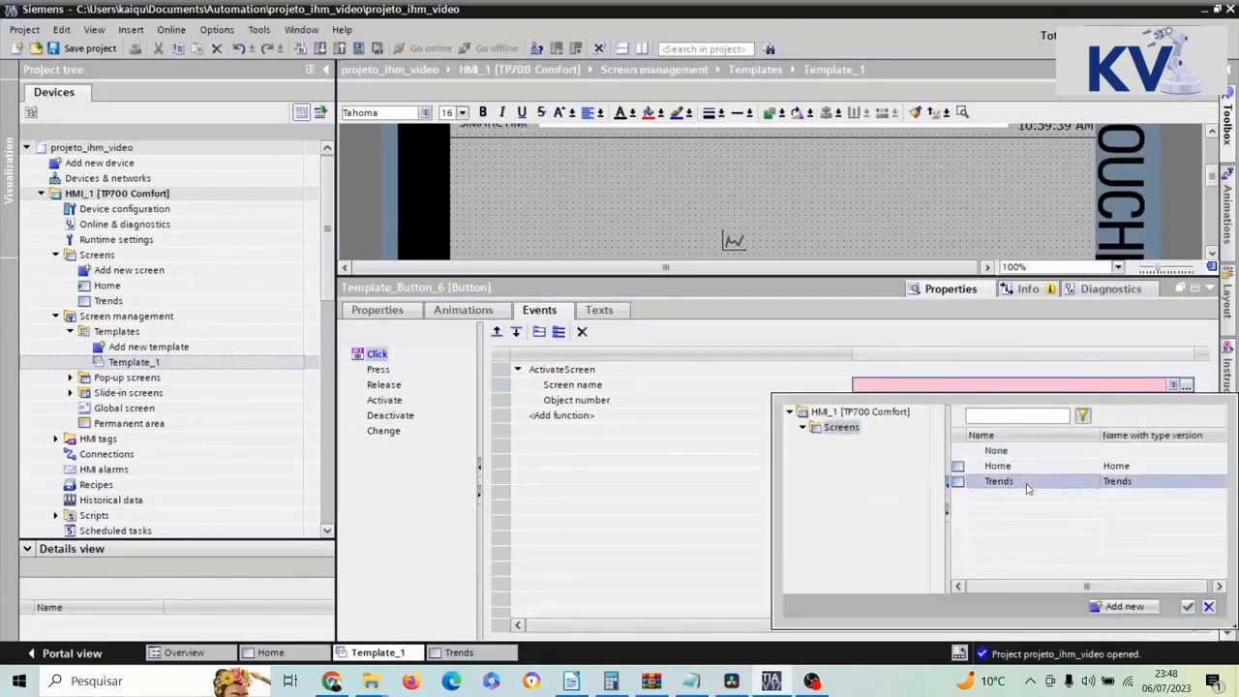
click(1187, 606)
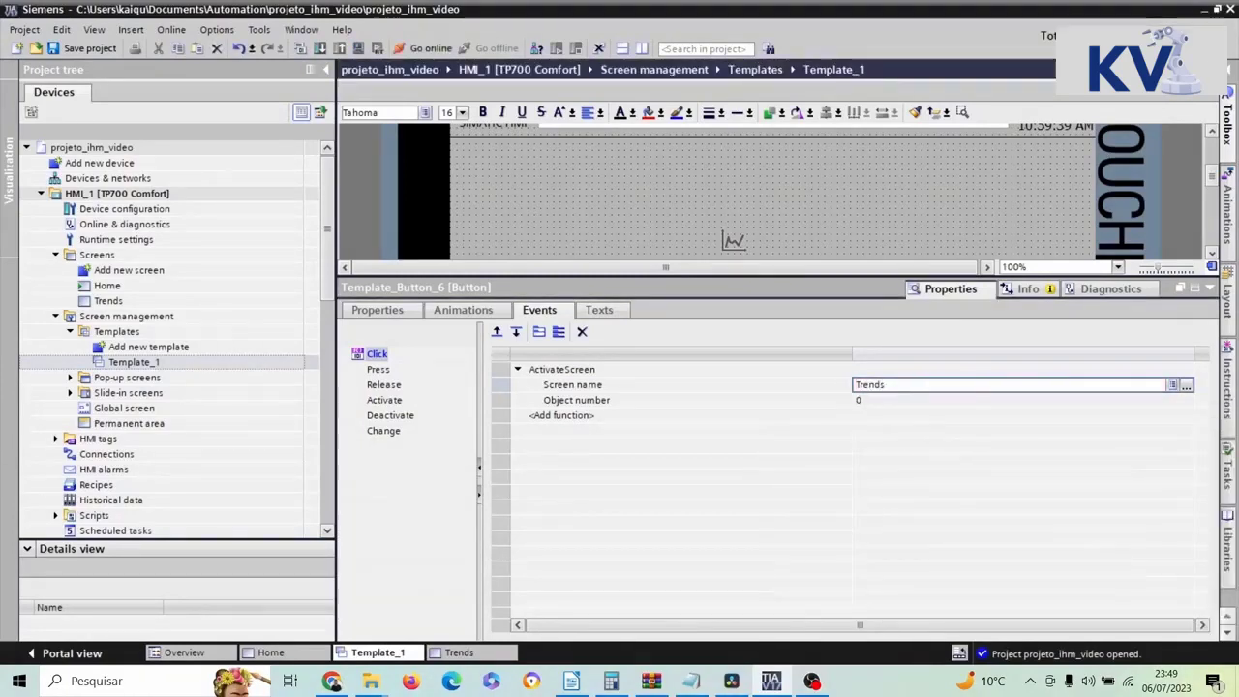
Drag the Home screen from the project tree onto the home button's event functions
click(1208, 288)
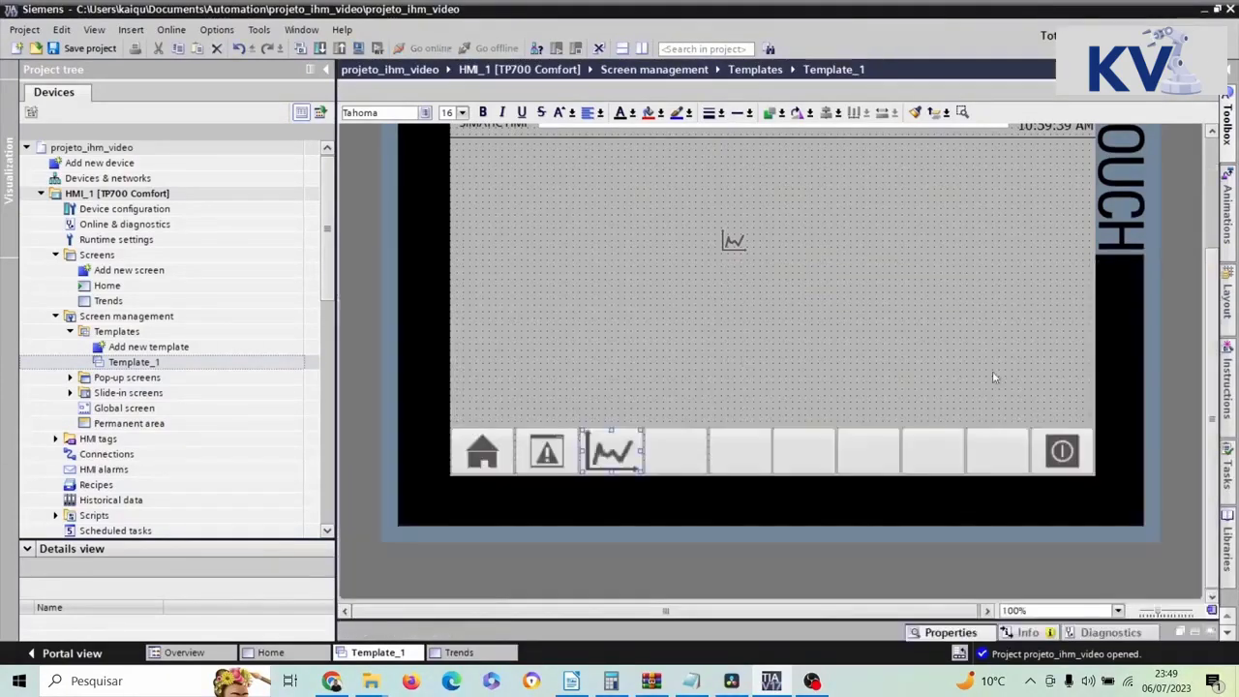
click(482, 456)
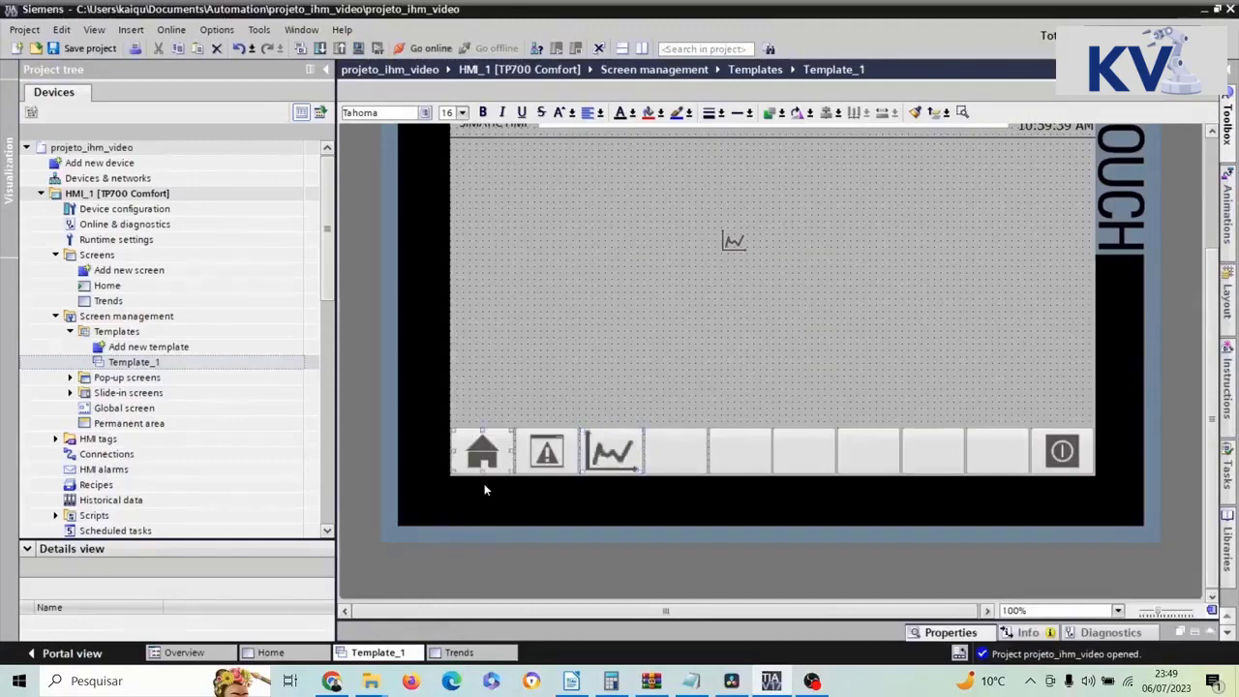
double_click(489, 451)
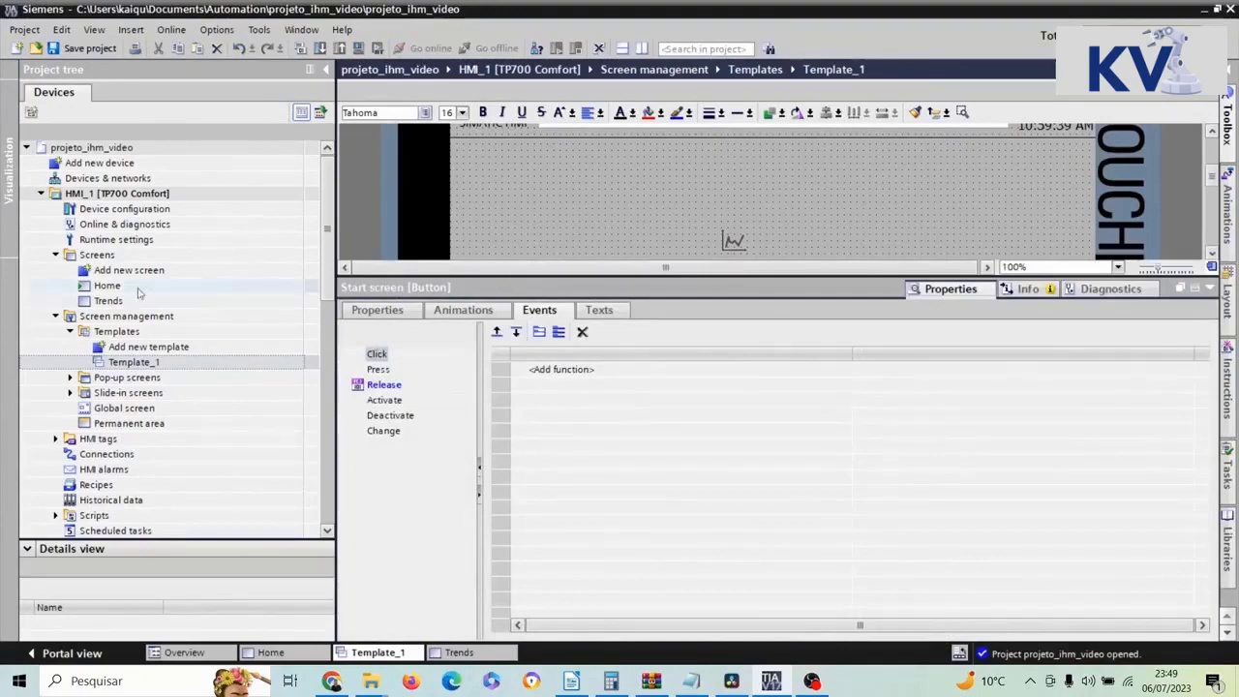
drag(108, 286, 392, 391)
click(391, 387)
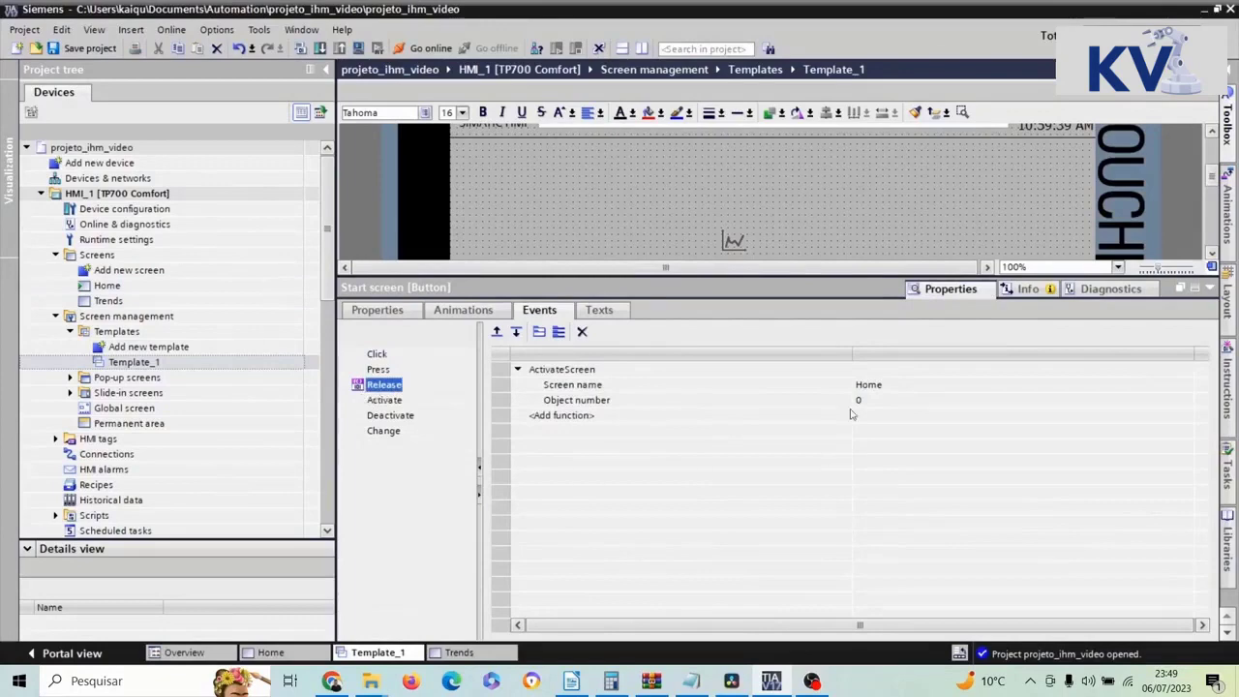
click(1210, 289)
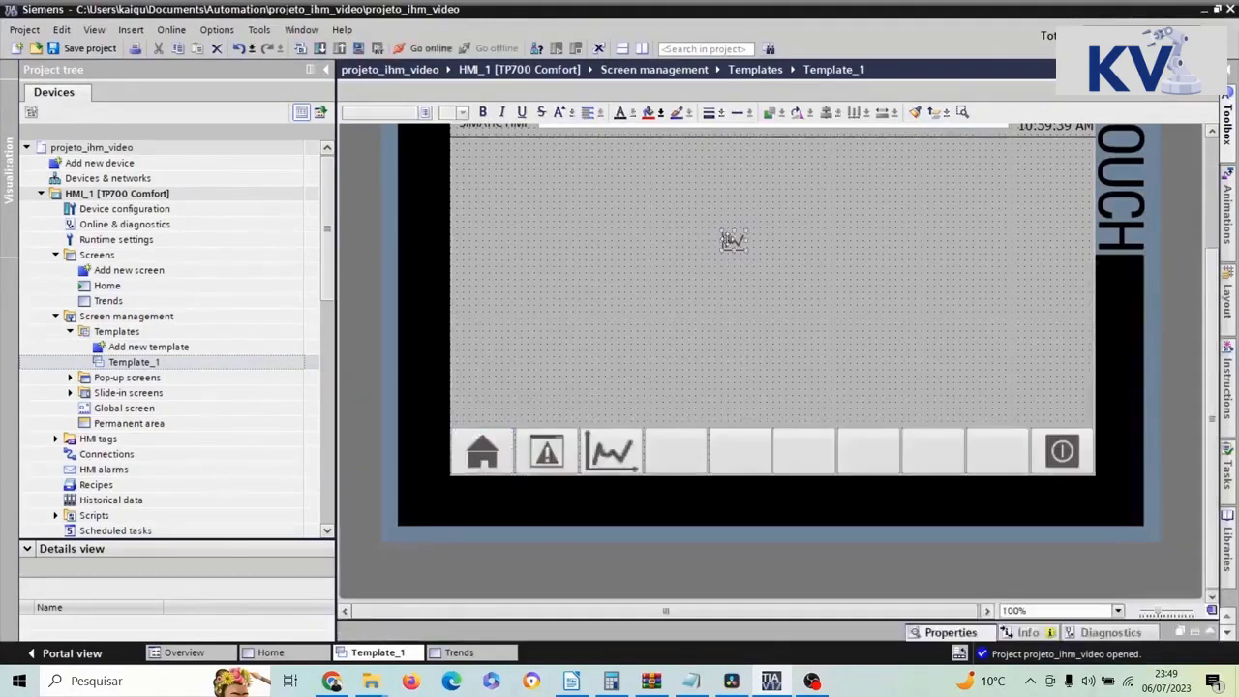
Start the runtime simulation and switch the panel to the blank Trends screen
click(357, 49)
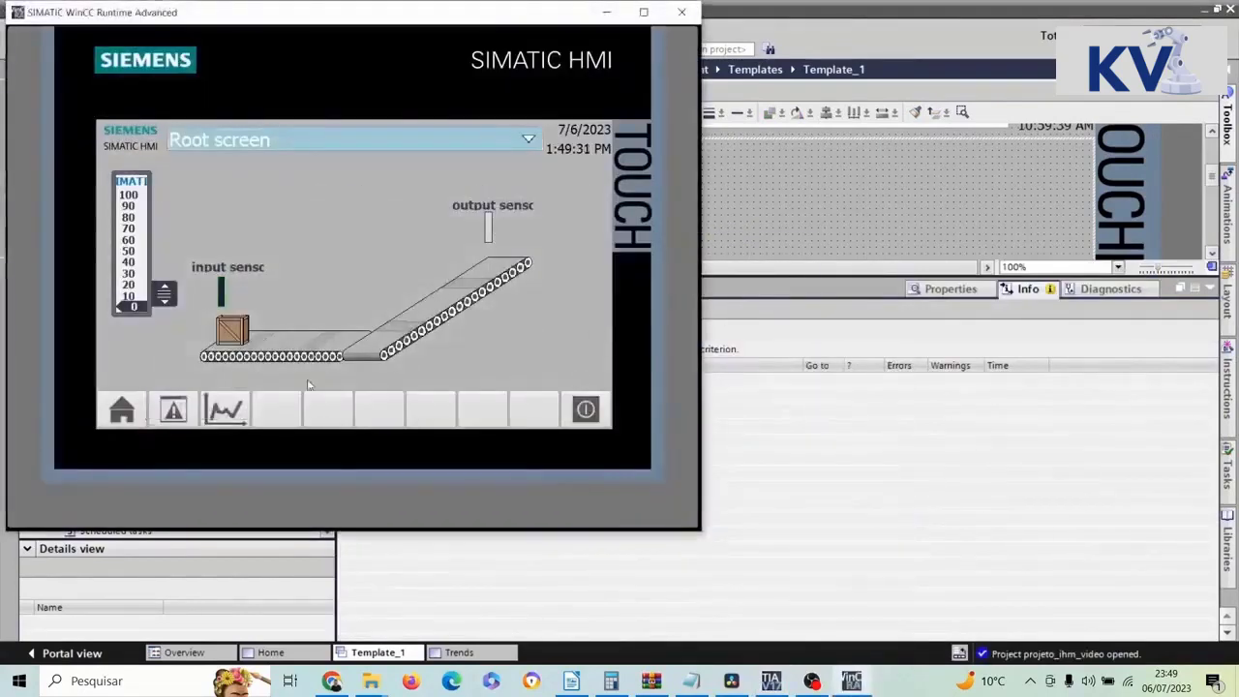
click(227, 410)
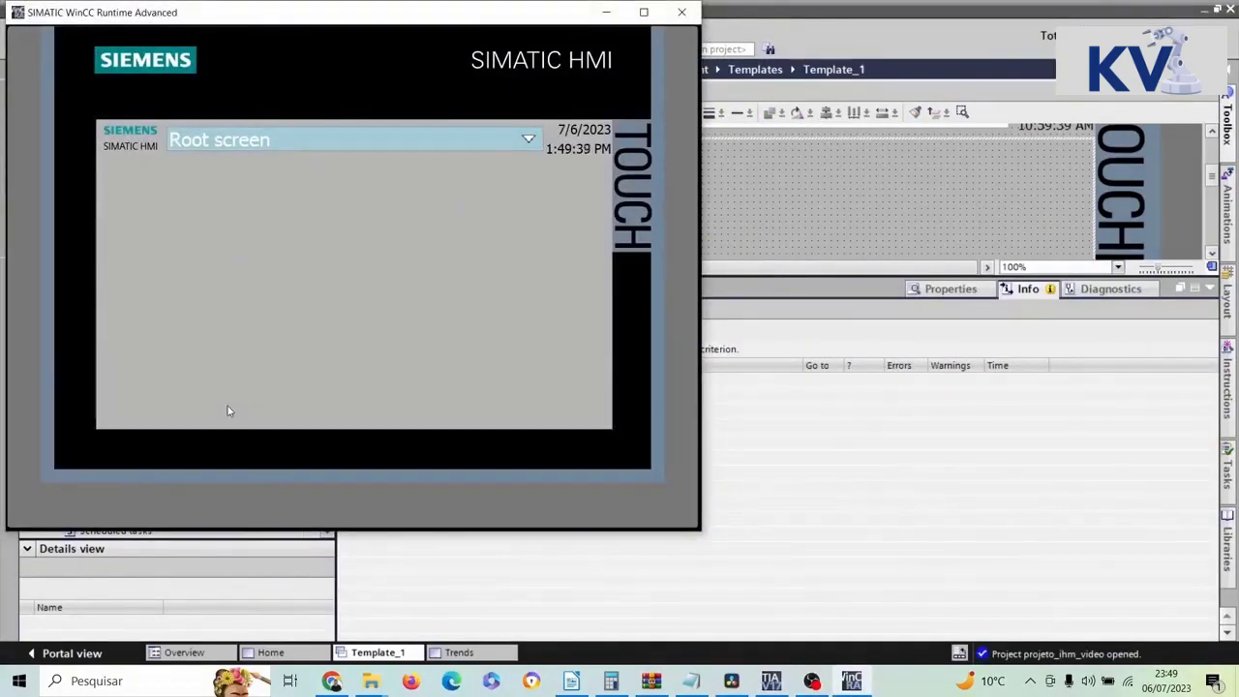
click(527, 138)
click(466, 276)
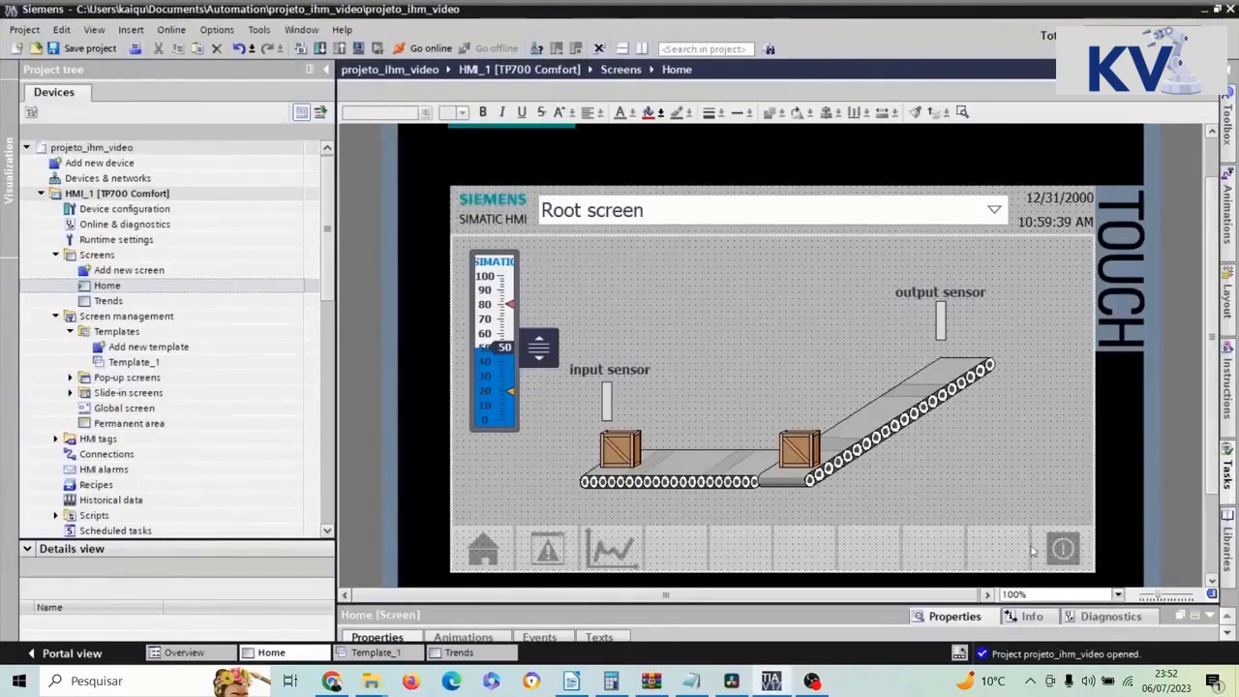
Set the Trends screen's template to Template_1 and relaunch the simulation
double_click(109, 300)
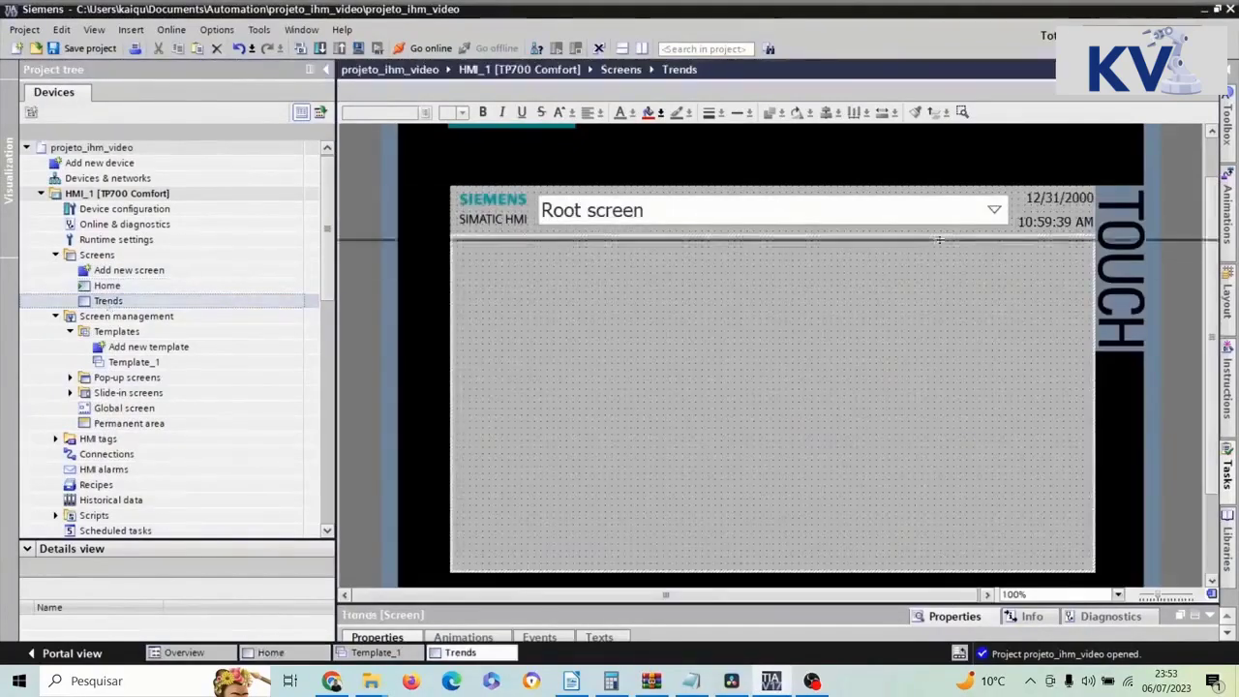
double_click(938, 239)
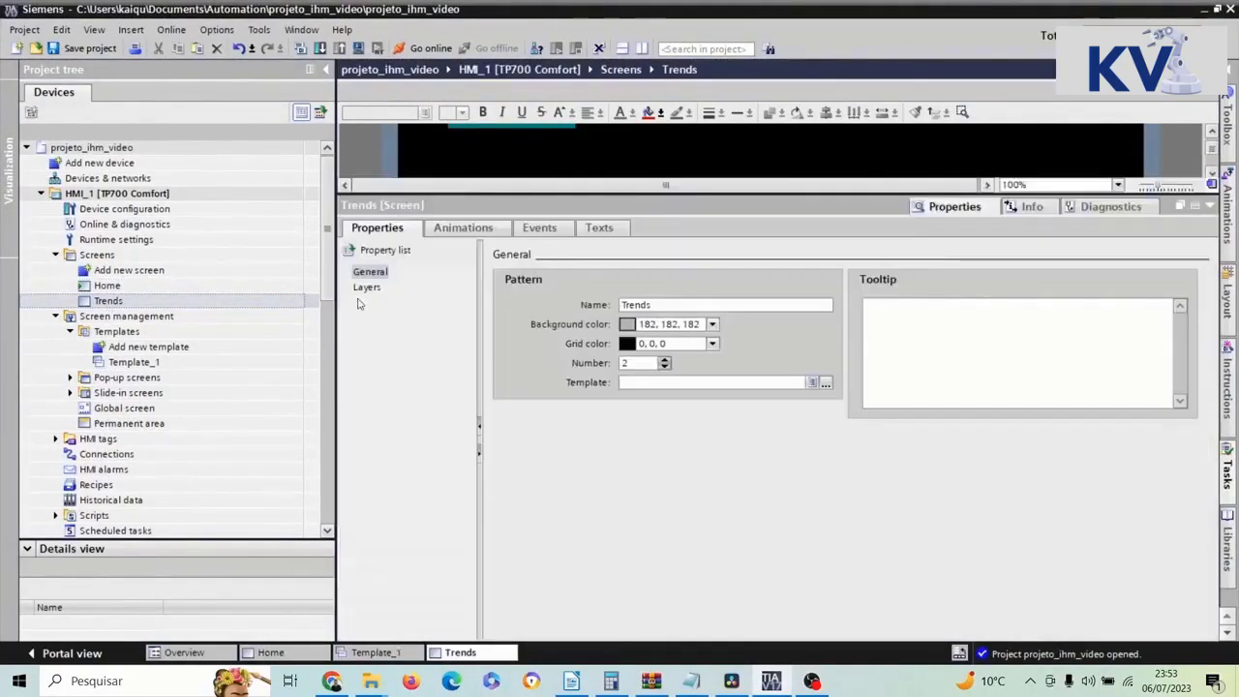
click(824, 382)
click(1034, 602)
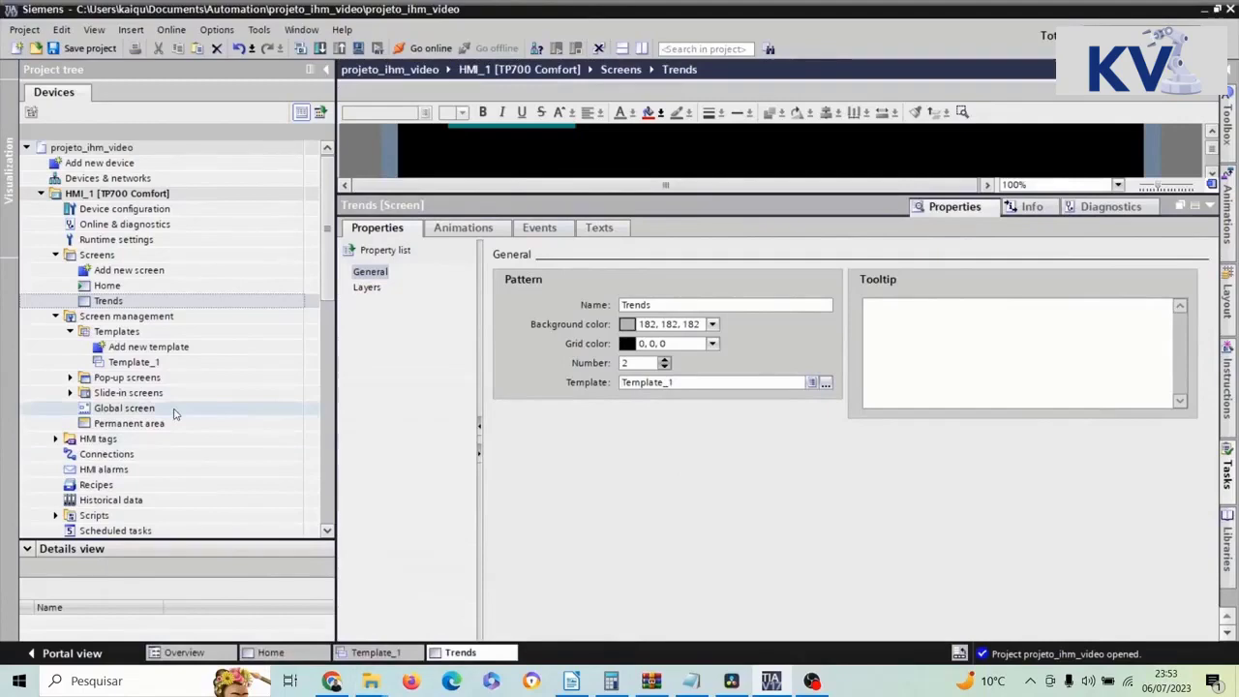
click(358, 48)
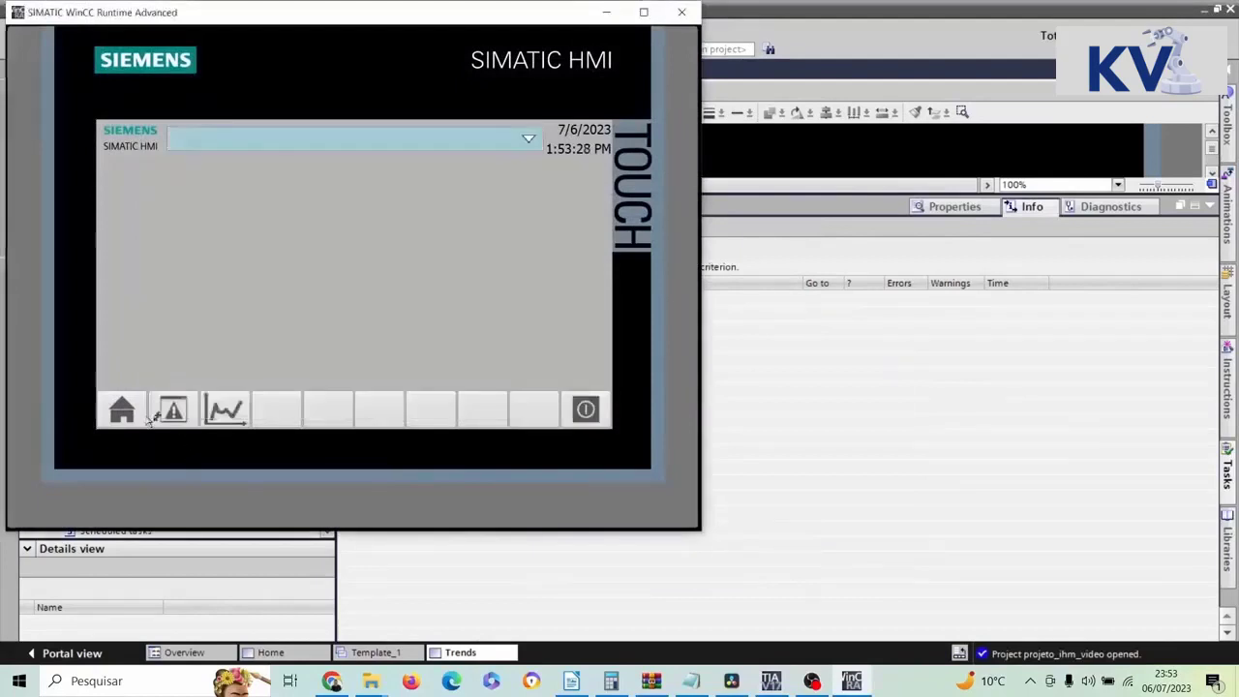
Alternate the panel between the Home and Trends screens four times, ending on Trends
click(123, 413)
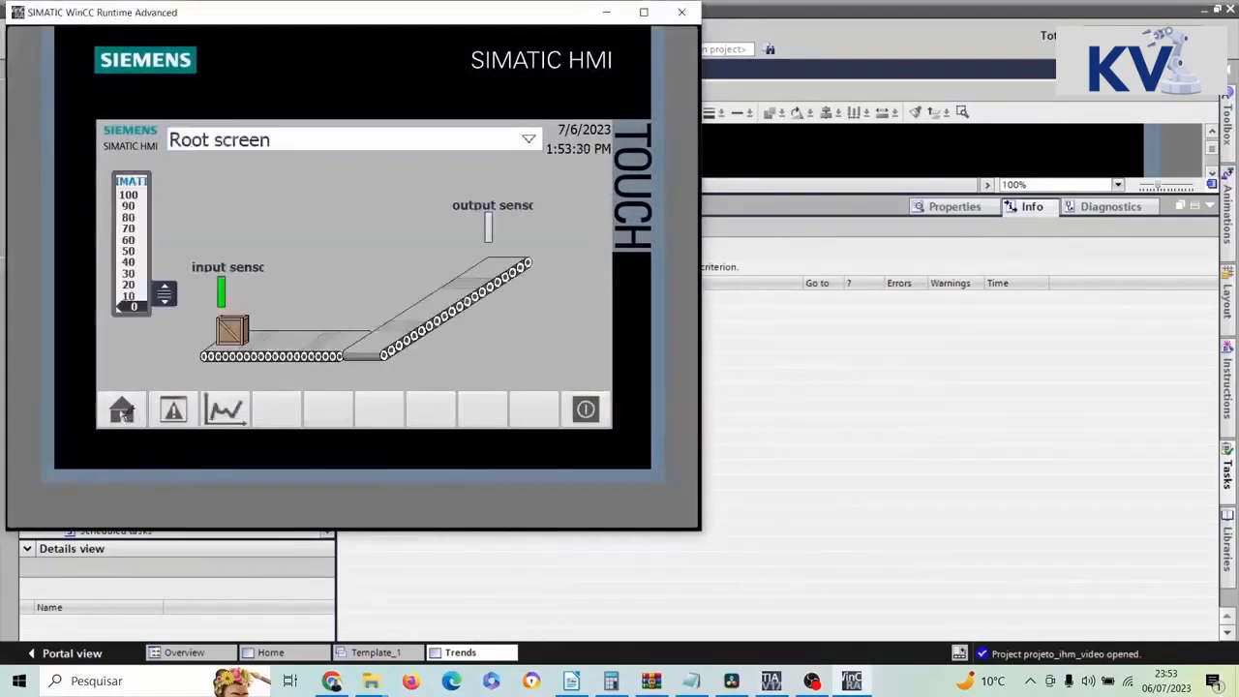
click(240, 409)
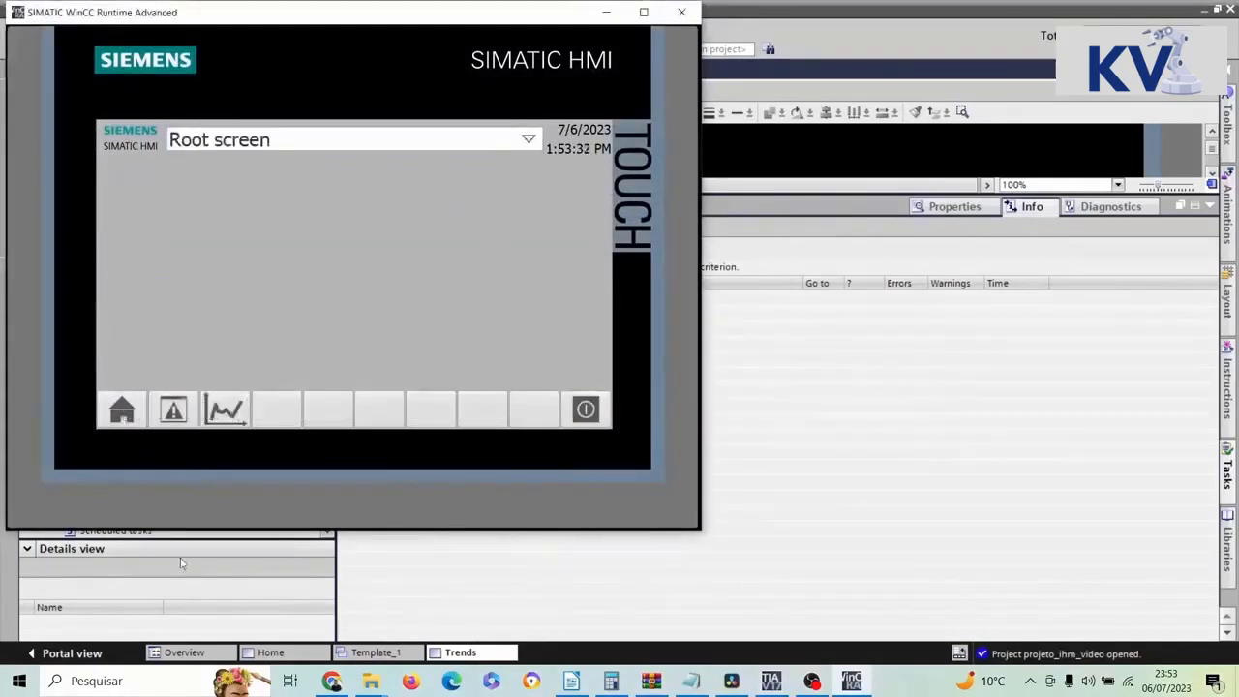
click(126, 410)
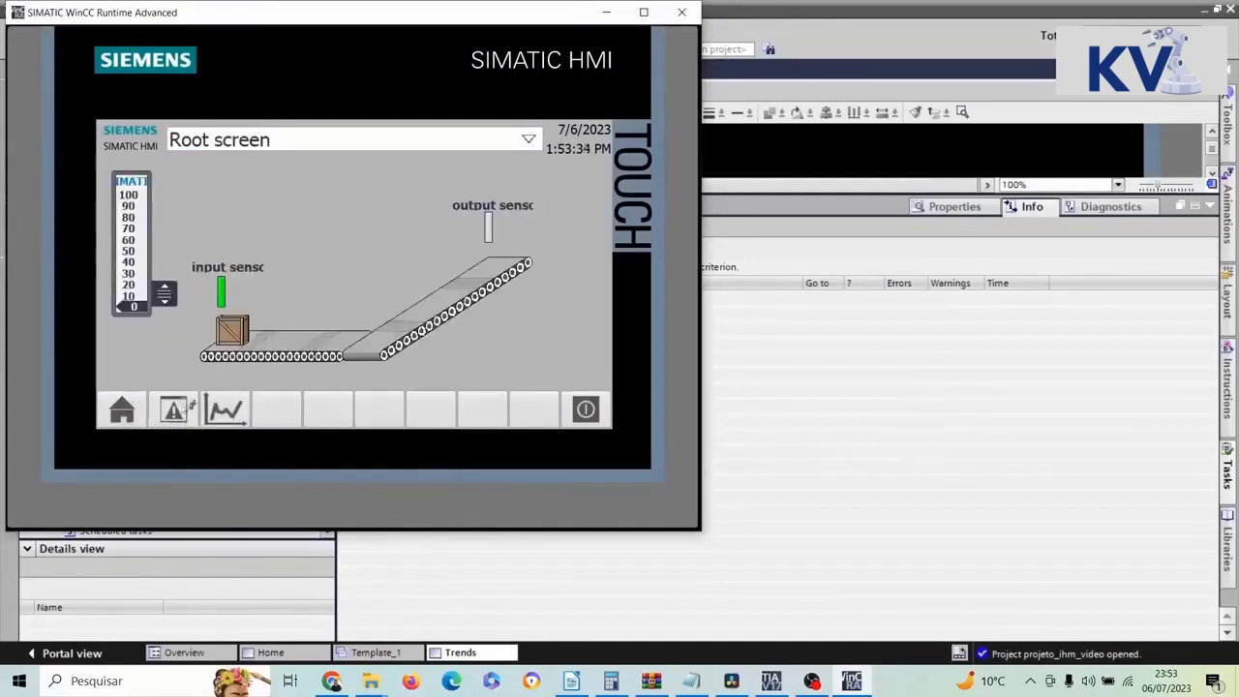
click(240, 411)
click(126, 414)
click(232, 406)
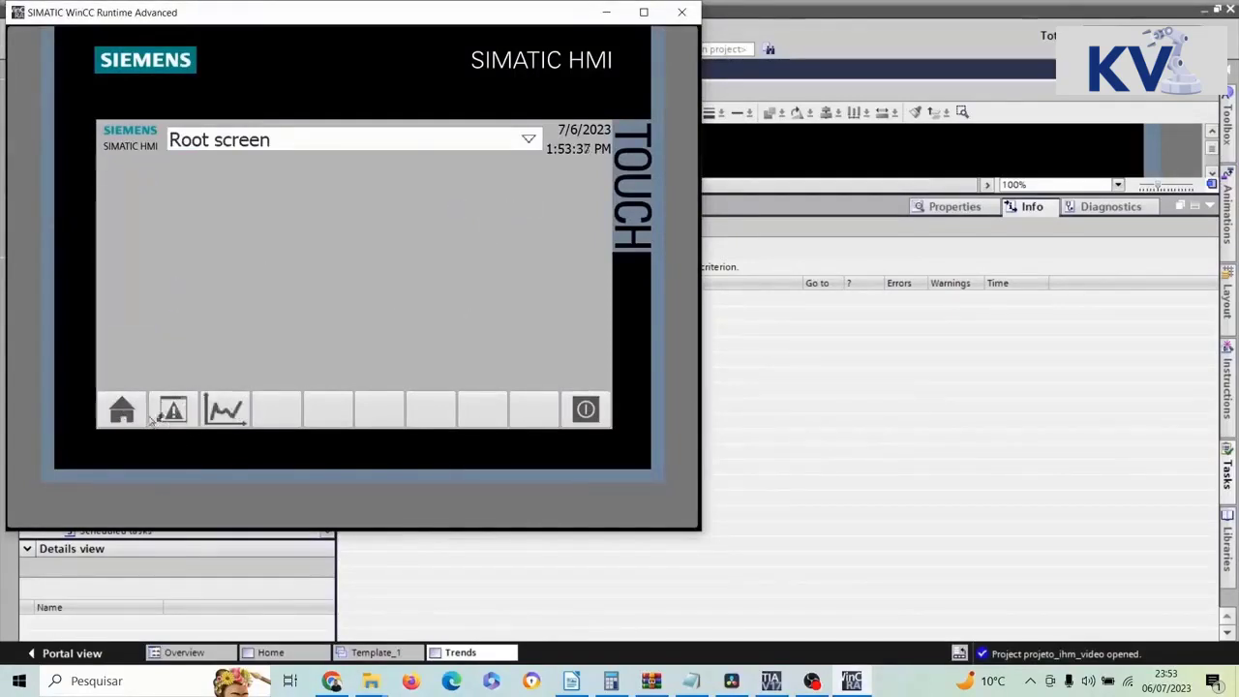
click(126, 414)
click(207, 411)
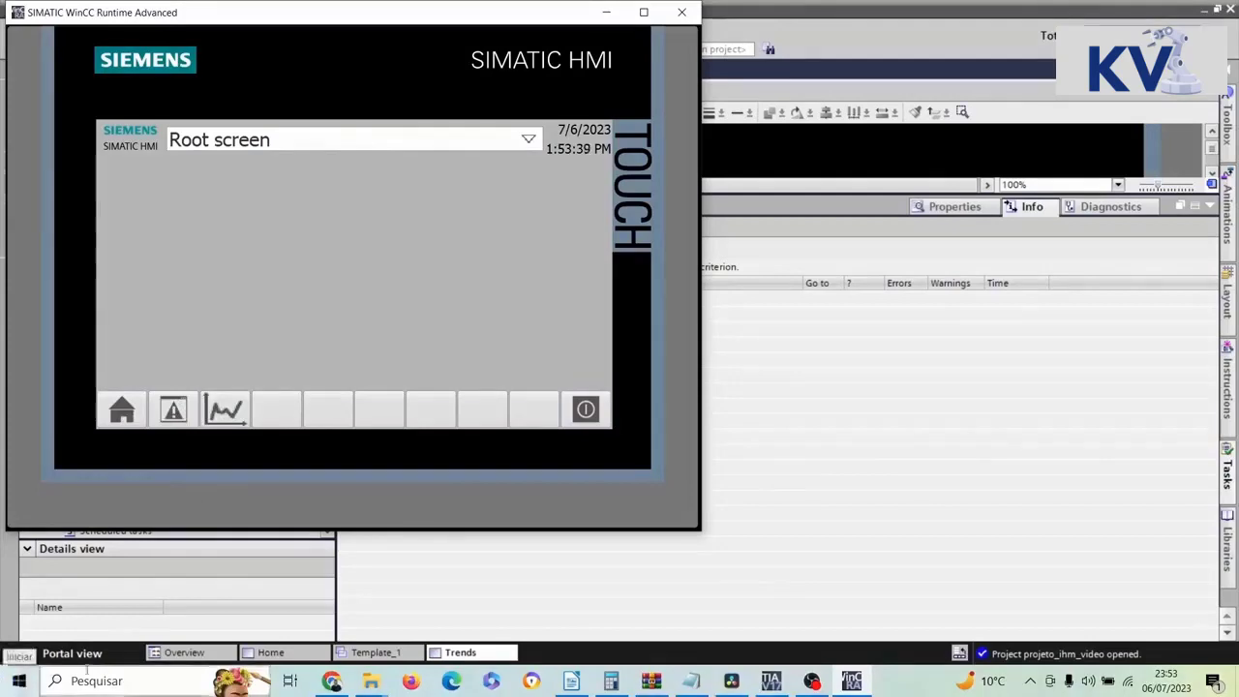